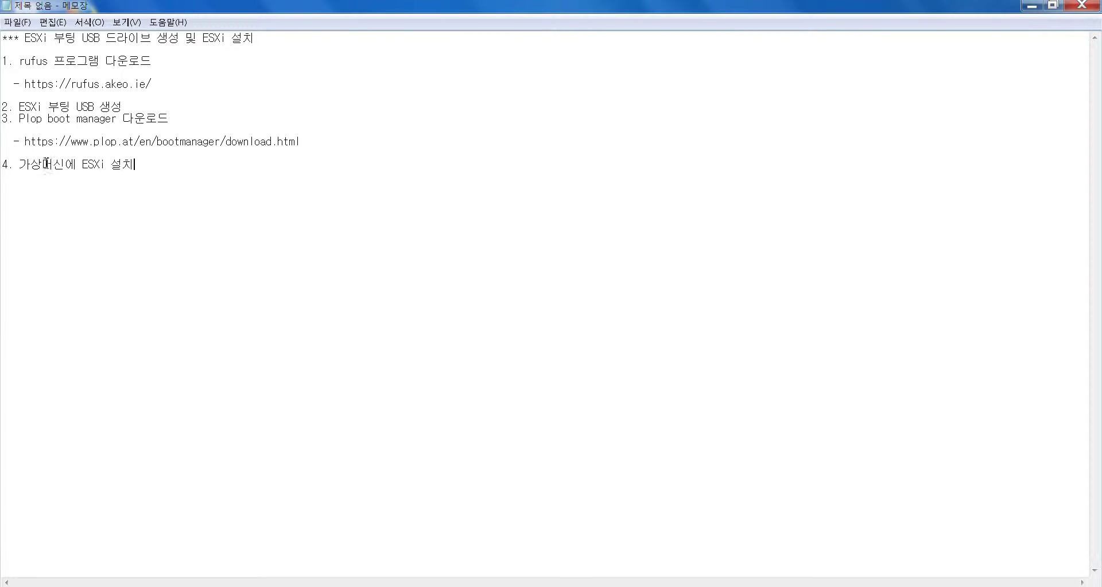
Highlight the Rufus download address under the first item of the notes.
{"action": "double_click", "coordinate": [31, 61]}
{"action": "left_click", "coordinate": [211, 242]}
{"action": "left_click_drag", "start_coordinate": [49, 61], "coordinate": [23, 63]}
{"action": "left_click_drag", "start_coordinate": [151, 84], "coordinate": [25, 84]}
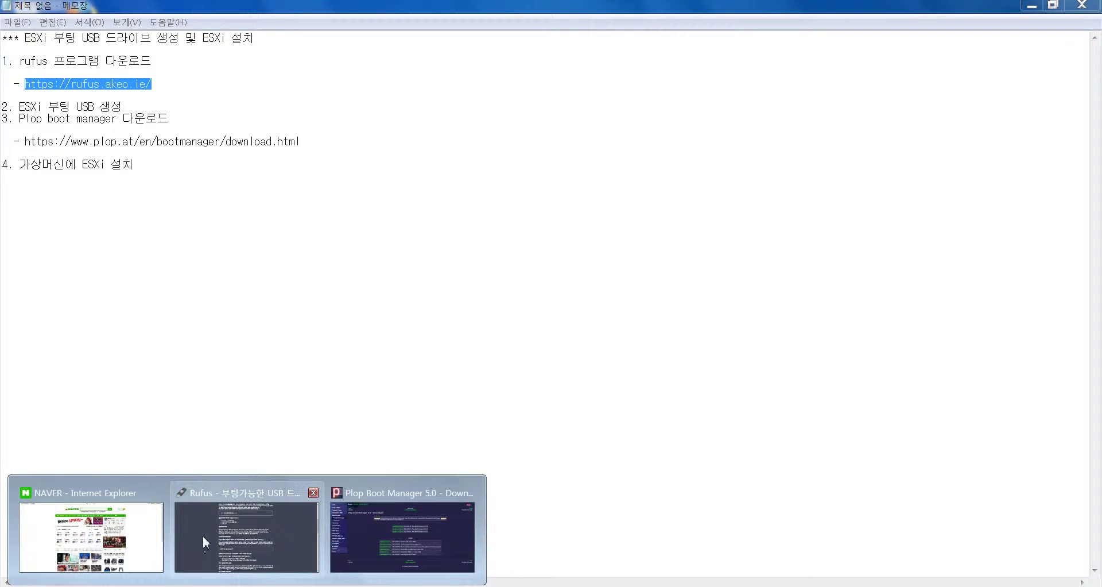
Switch to the Rufus page in Internet Explorer, download Rufus 2.2 and save the file as rufus-2.2.exe.
{"action": "left_click", "coordinate": [211, 531]}
{"action": "scroll", "coordinate": [119, 196], "scroll_direction": "up", "scroll_amount": 10}
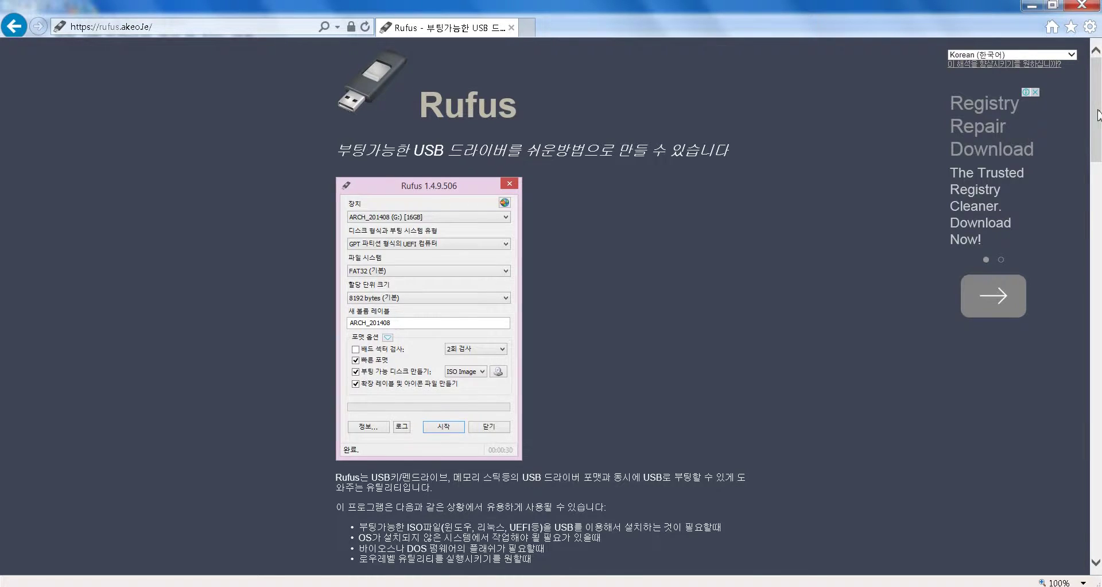
{"action": "scroll", "coordinate": [546, 274], "scroll_direction": "down", "scroll_amount": 8}
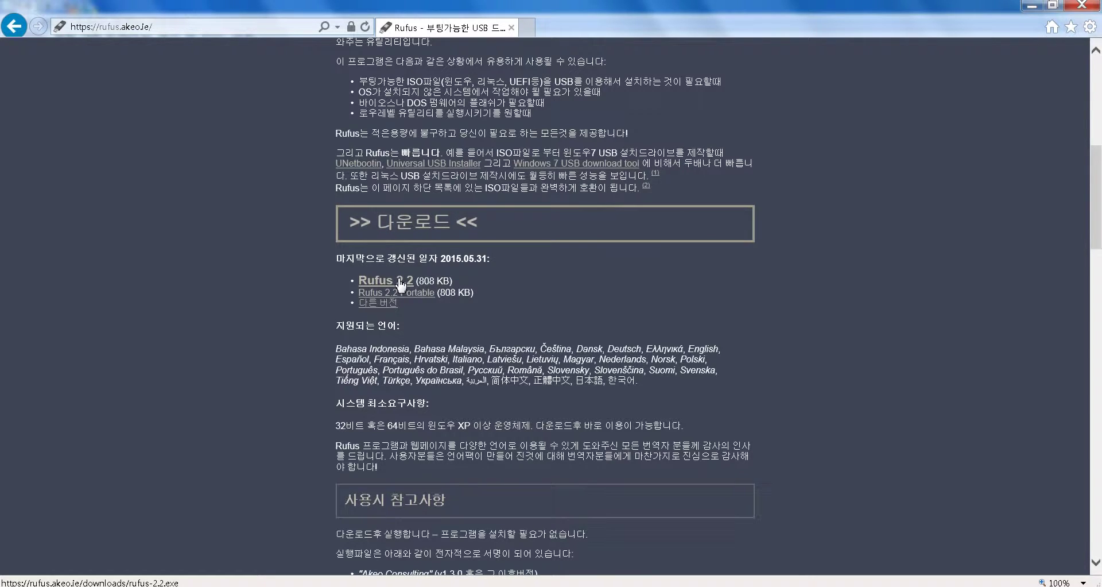
{"action": "left_click", "coordinate": [400, 282]}
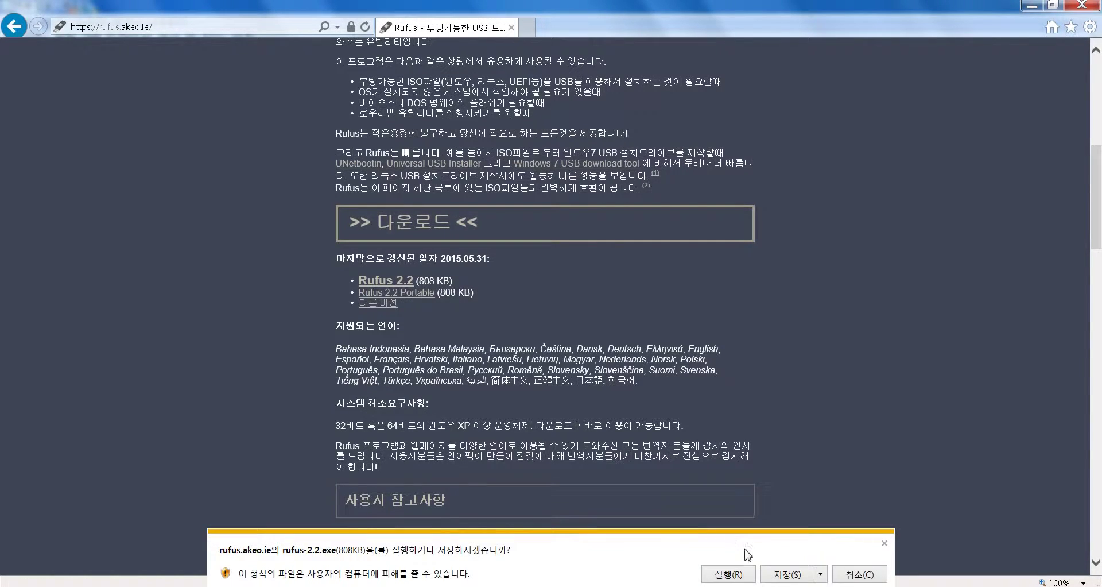
{"action": "left_click", "coordinate": [821, 574]}
{"action": "left_click", "coordinate": [726, 524]}
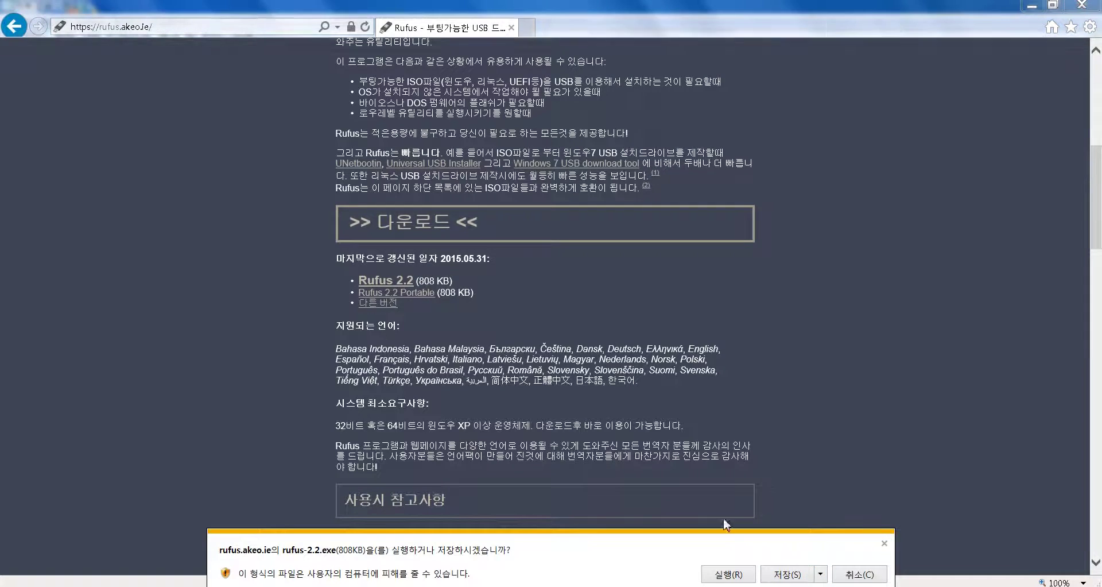
{"action": "left_click", "coordinate": [770, 346]}
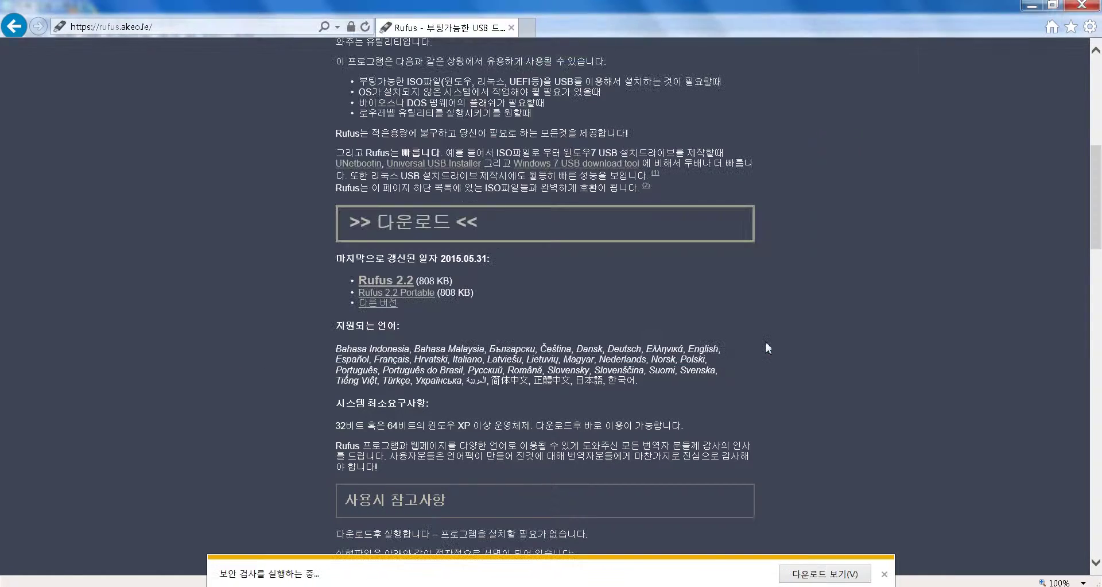
{"action": "left_click", "coordinate": [888, 572]}
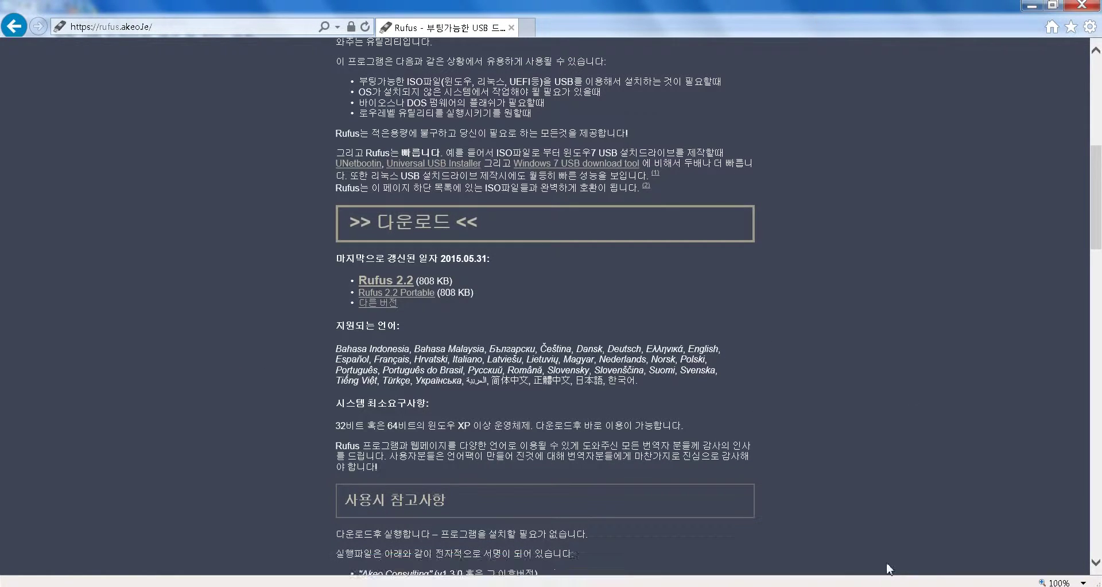
Minimize the browser and the notes, and launch rufus-2.2.exe from the desktop.
{"action": "left_click", "coordinate": [1033, 6]}
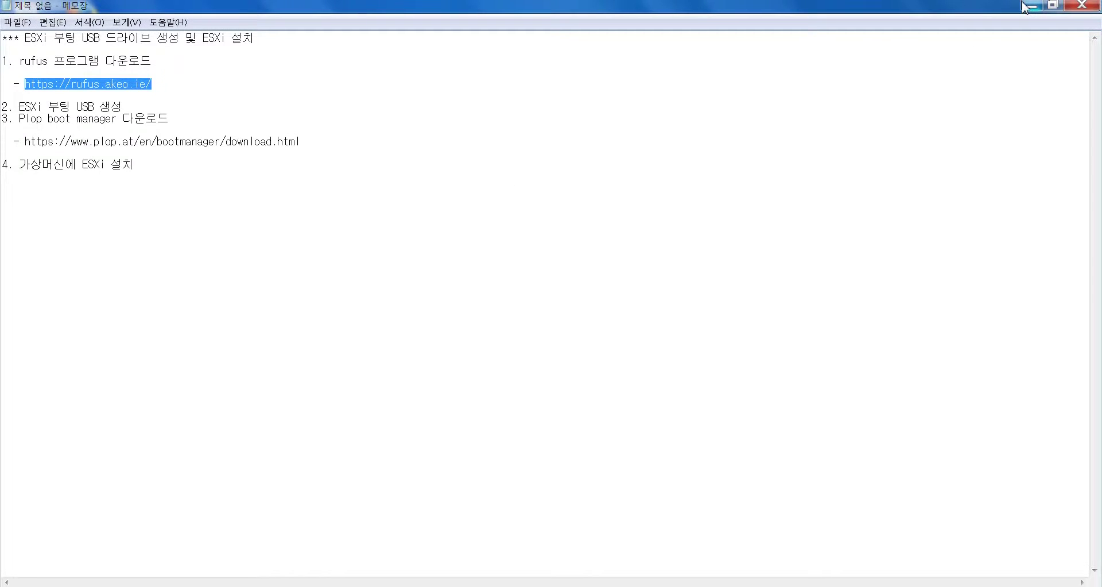
{"action": "left_click", "coordinate": [1024, 6]}
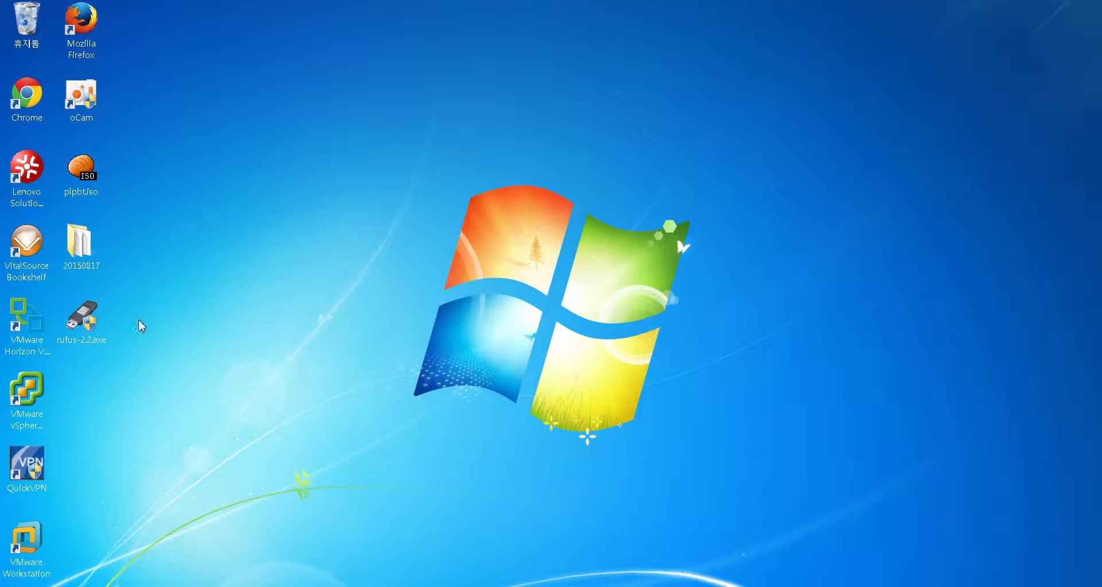
{"action": "double_click", "coordinate": [94, 337]}
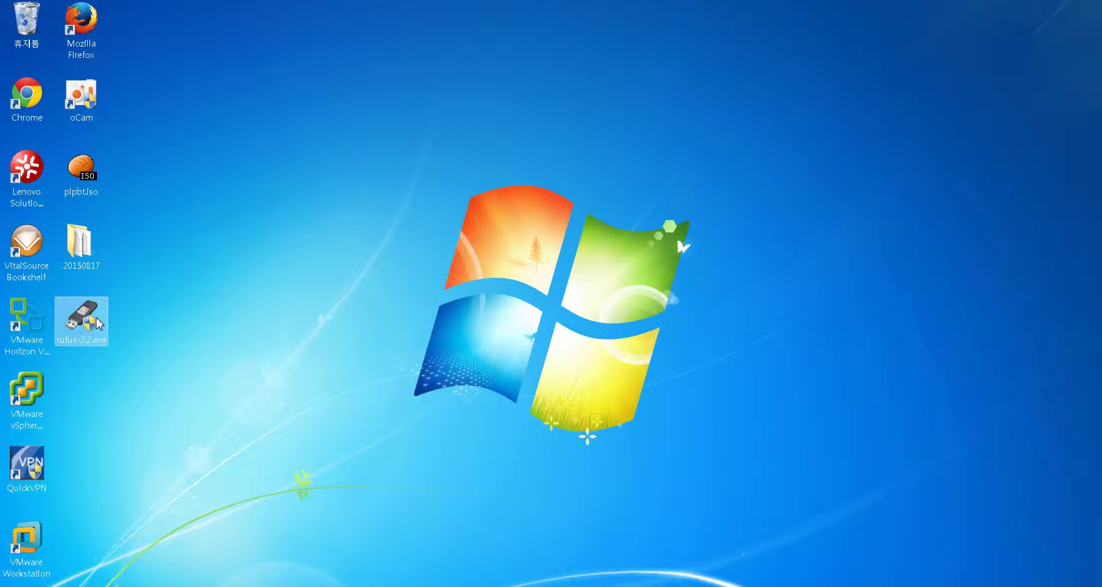
{"action": "double_click", "coordinate": [60, 325]}
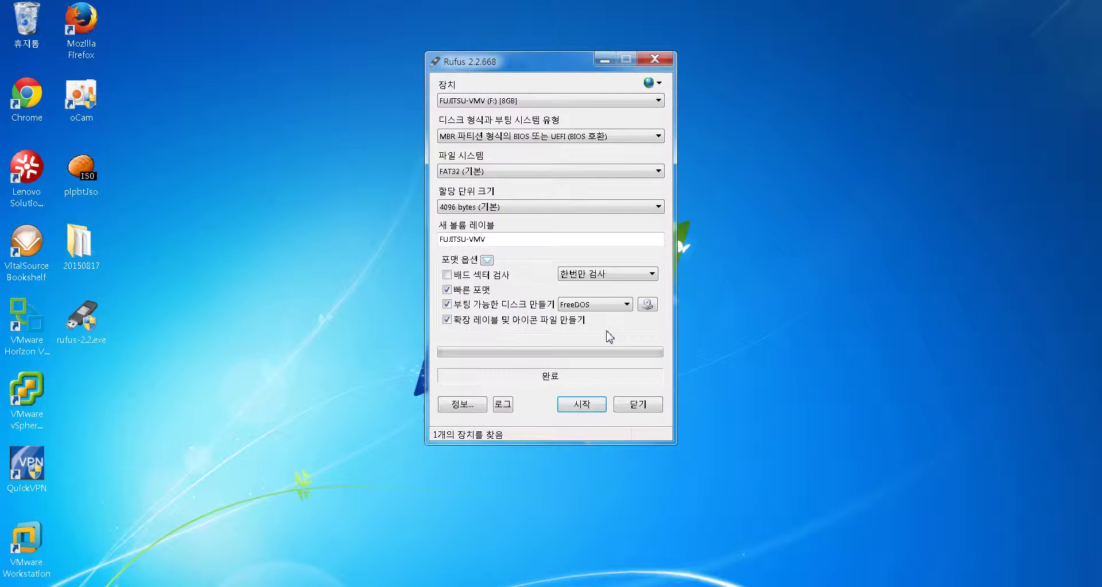
Select FUJITSU-VMV (F:) [8GB] as the target device and keep FAT32 as the file system.
{"action": "left_click", "coordinate": [596, 101]}
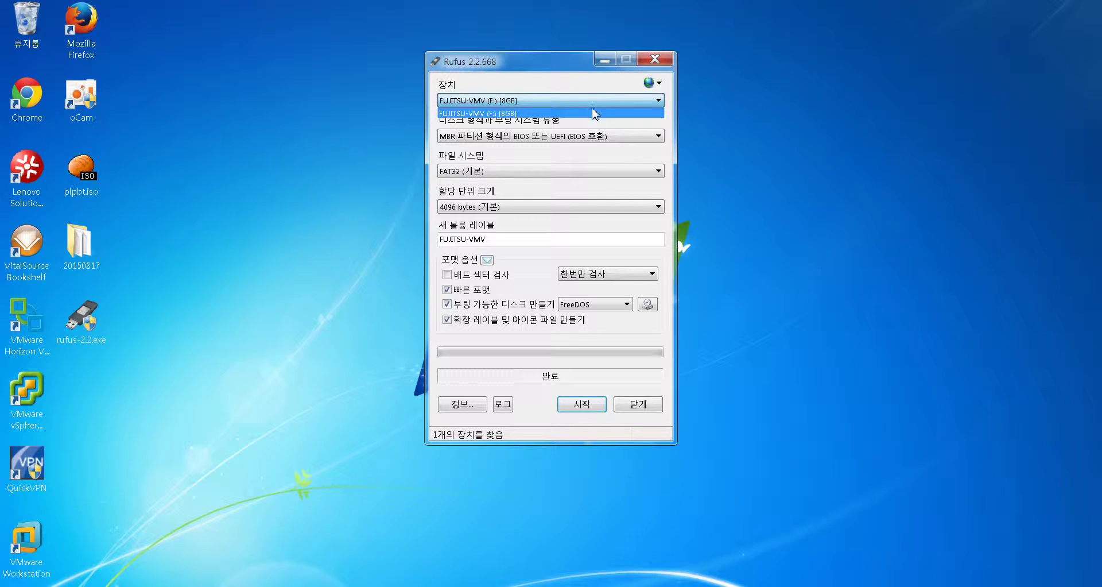
{"action": "left_click", "coordinate": [597, 112]}
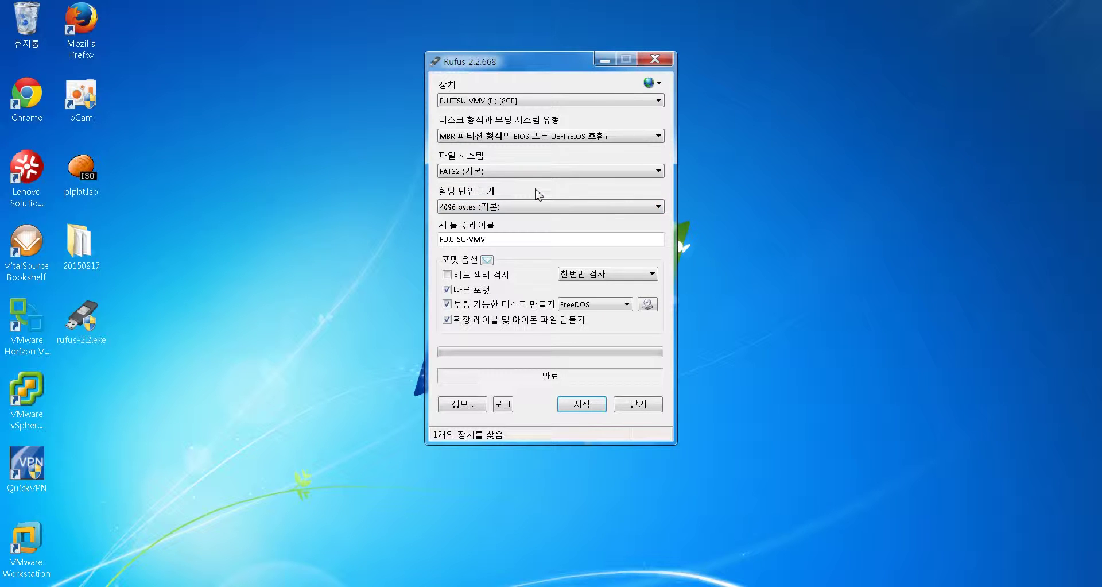
{"action": "left_click", "coordinate": [530, 171]}
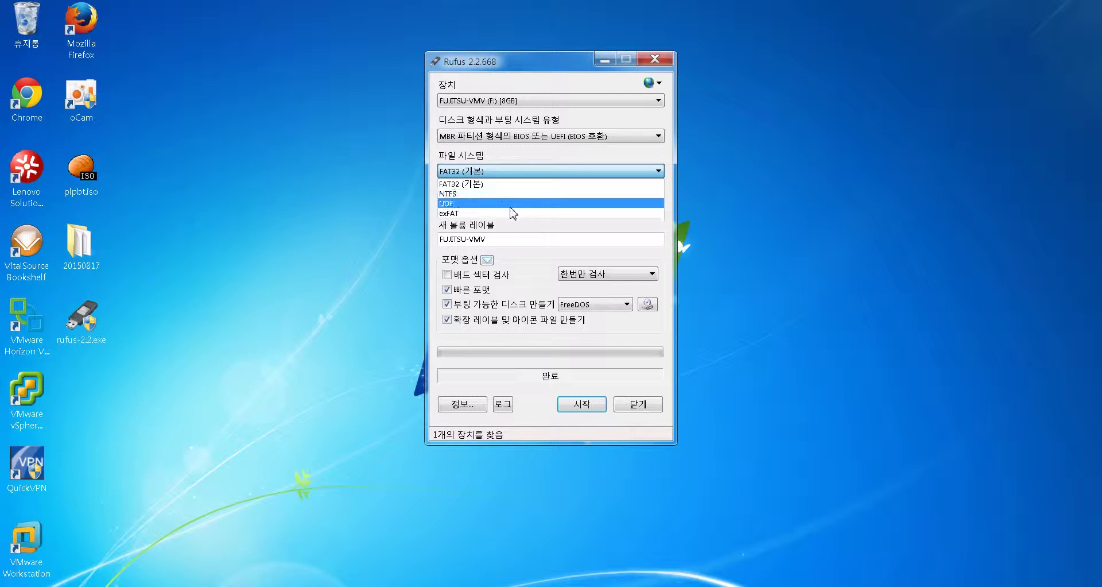
{"action": "left_click", "coordinate": [541, 159]}
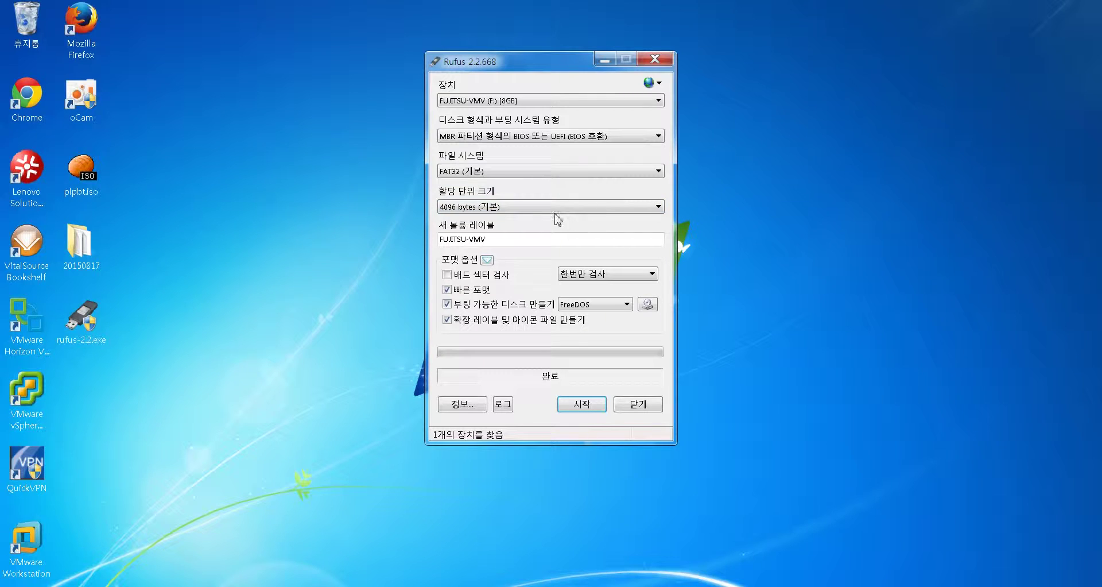
Set the new volume label to "ESXi 5.5 Update 2 Bootable USB".
{"action": "left_click_drag", "start_coordinate": [528, 240], "coordinate": [432, 246]}
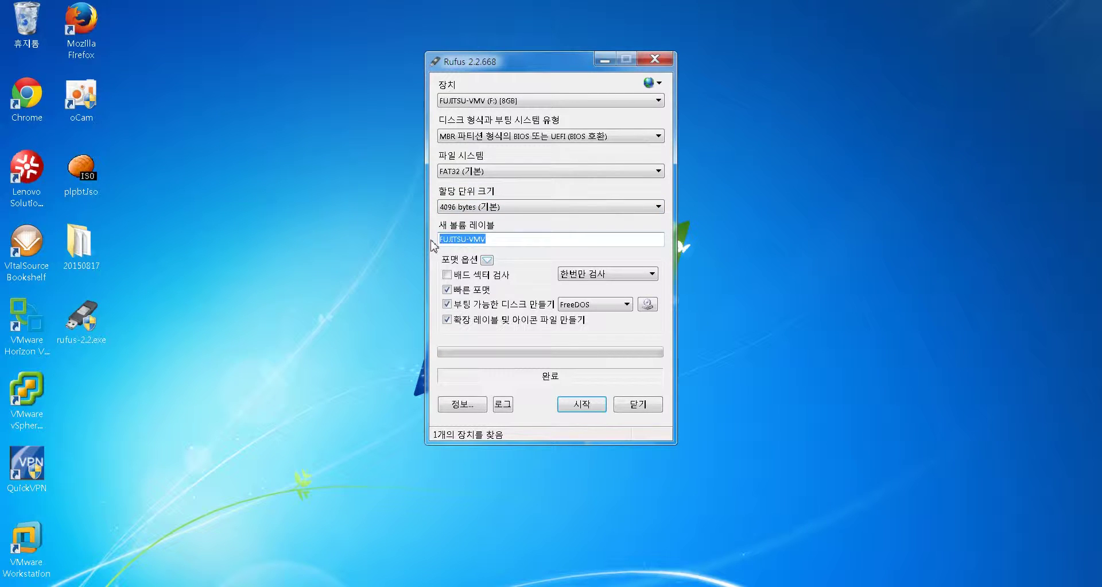
{"action": "type", "text": "ESXi 5.5 U"}
{"action": "type", "text": "date"}
{"action": "key", "text": "BackSpace"}
{"action": "key", "text": "BackSpace"}
{"action": "key", "text": "BackSpace"}
{"action": "key", "text": "BackSpace"}
{"action": "type", "text": "pdate 2 "}
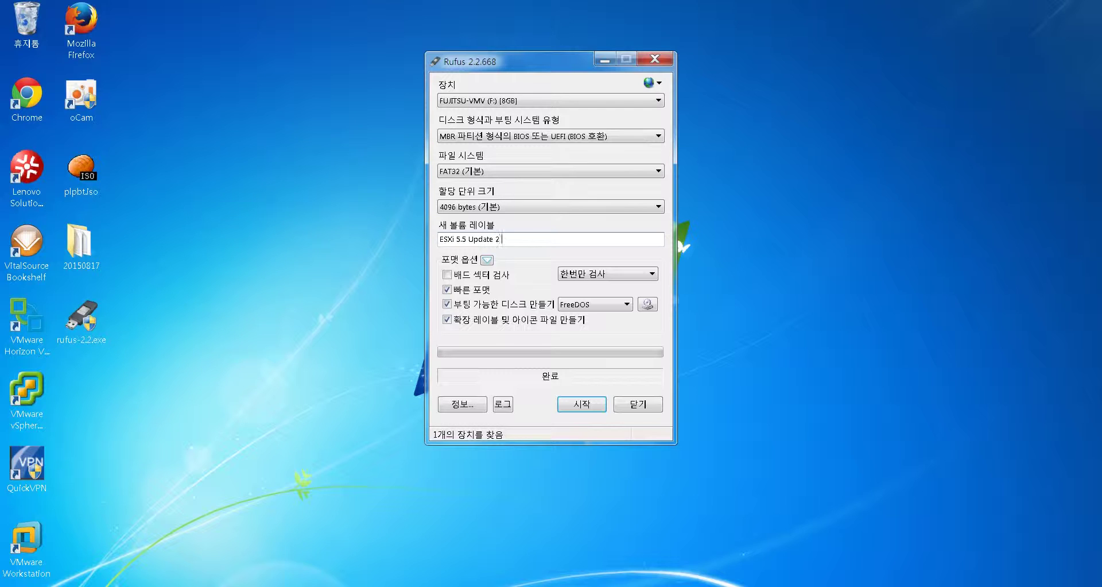
{"action": "type", "text": "Bootable USB"}
Set the bootable disk type to ISO Image and load the VMware-ESXi-5.5.0.update02-2143827-Fujitsu-v320-1 ISO file.
{"action": "left_click", "coordinate": [604, 305]}
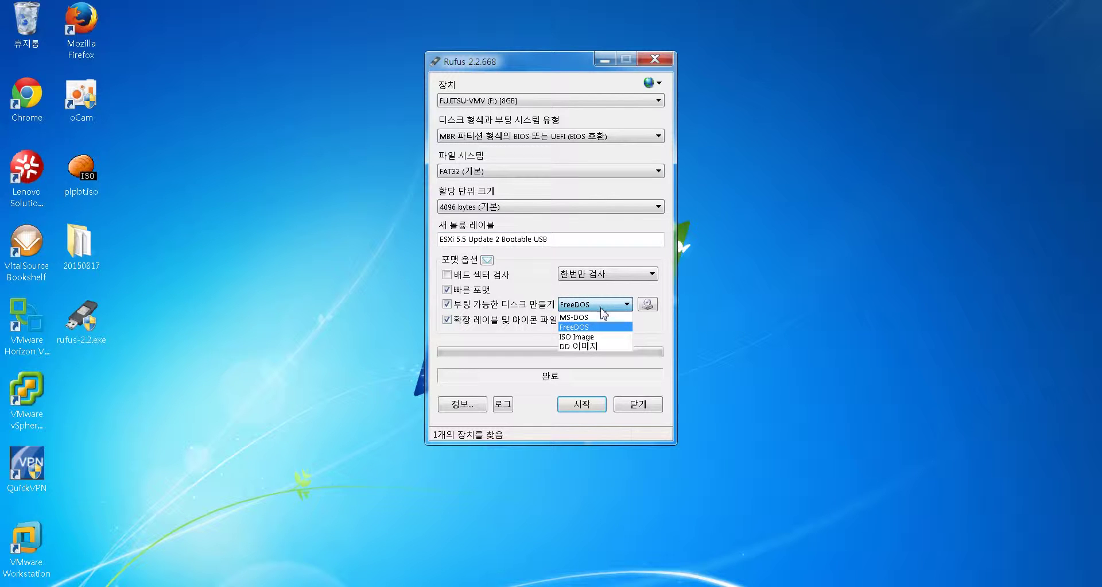
{"action": "left_click", "coordinate": [591, 332]}
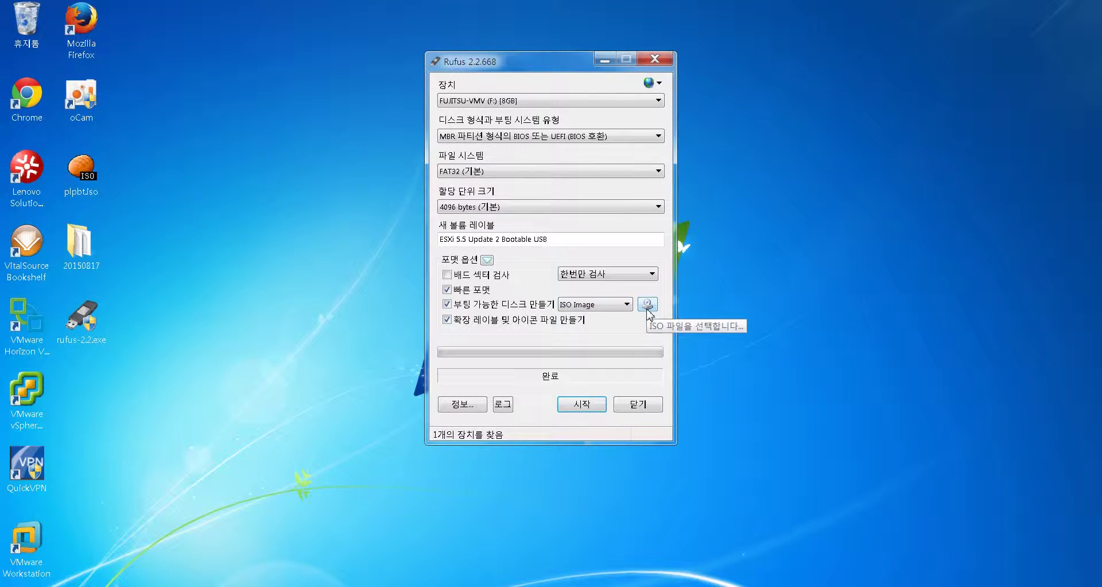
{"action": "left_click", "coordinate": [602, 305]}
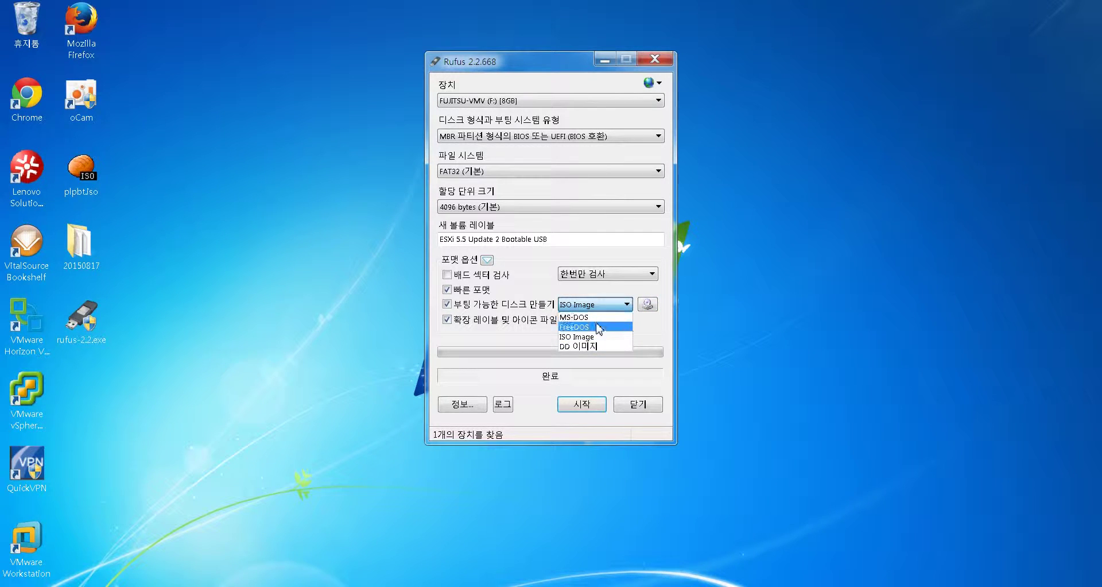
{"action": "left_click", "coordinate": [613, 305]}
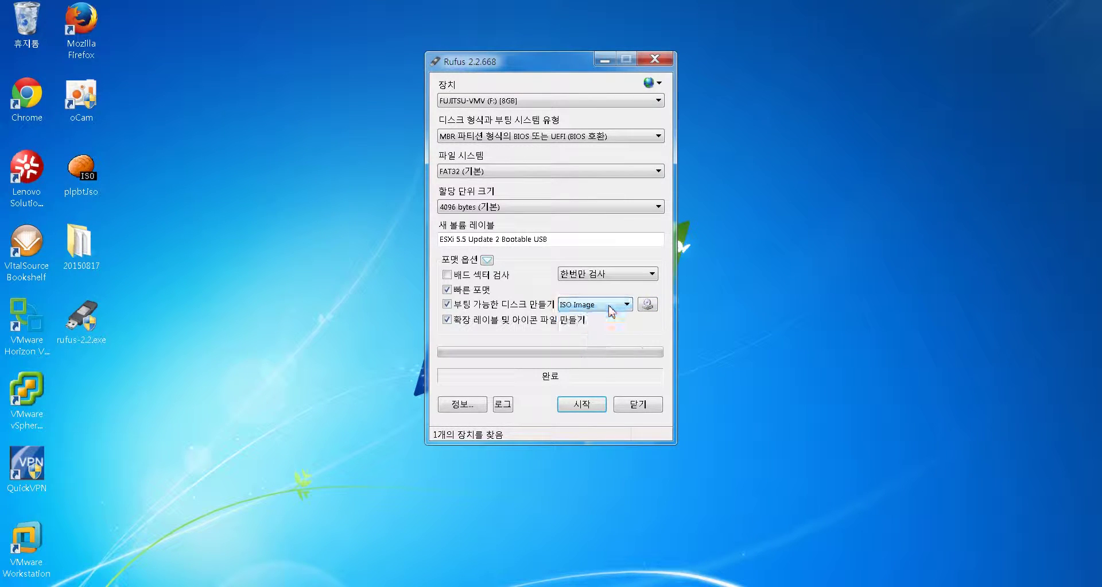
{"action": "left_click", "coordinate": [647, 305]}
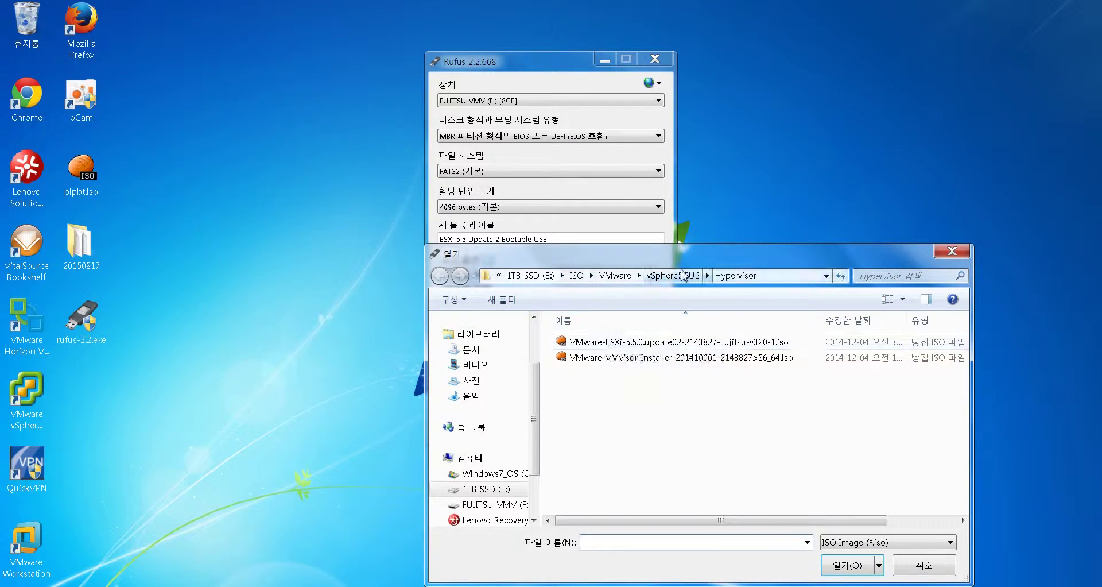
{"action": "double_click", "coordinate": [653, 345]}
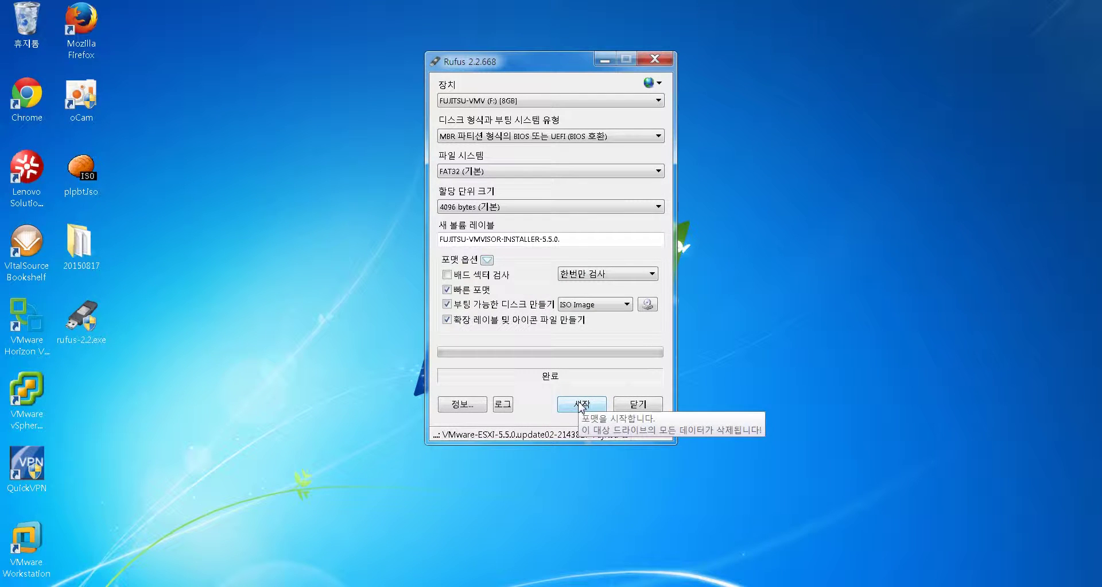
Start writing the bootable USB, accepting the newer menu.c32 download and the erasure of all data on the drive.
{"action": "left_click", "coordinate": [581, 404]}
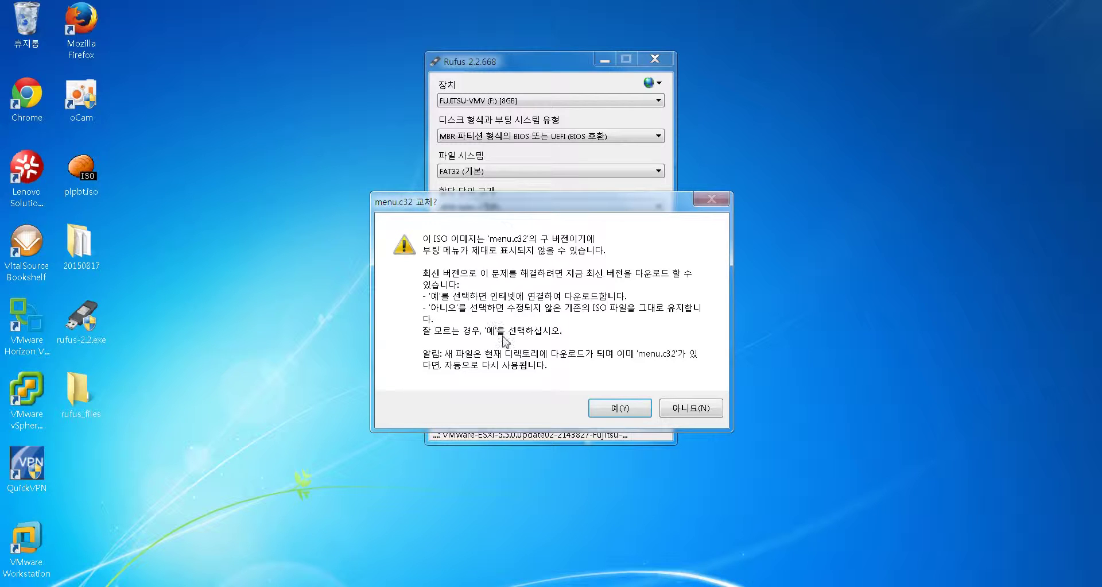
{"action": "left_click", "coordinate": [620, 410]}
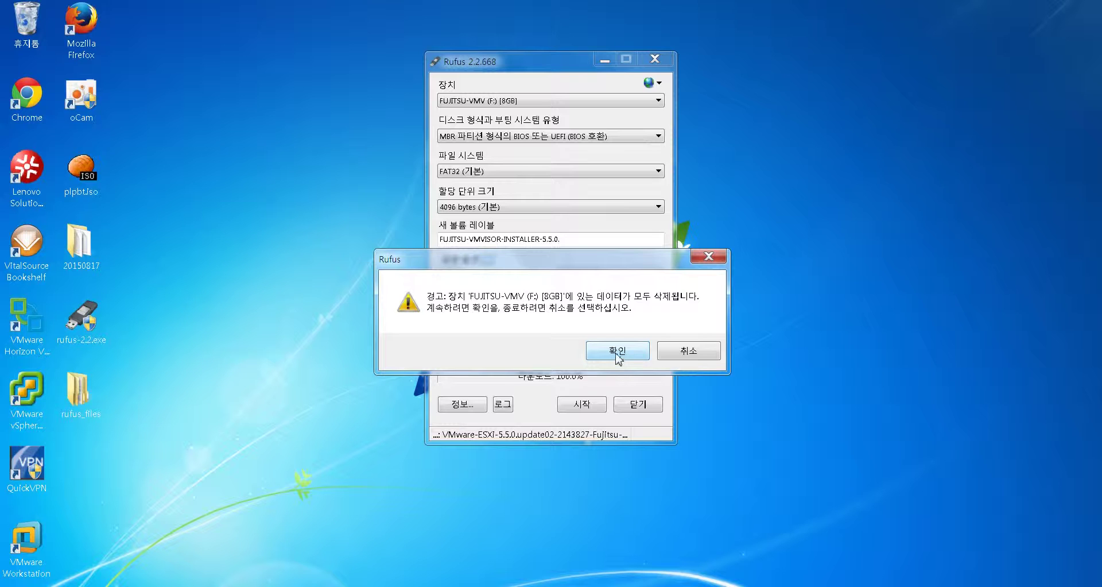
{"action": "left_click", "coordinate": [618, 357]}
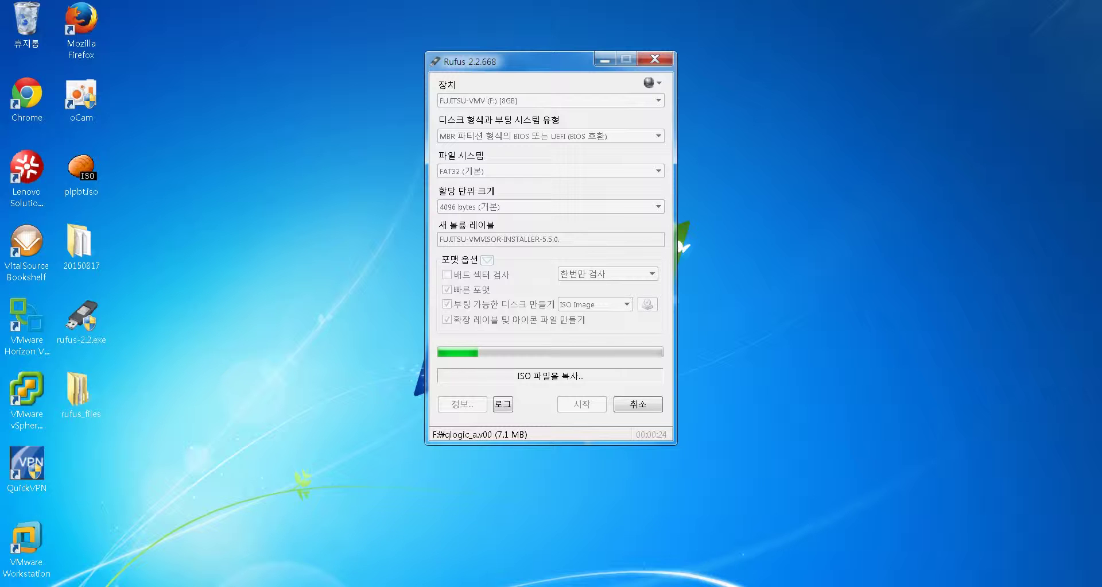
Switch to VMware Workstation and collapse the LINUX folder in the library.
{"action": "left_click", "coordinate": [422, 586]}
{"action": "left_click", "coordinate": [393, 531]}
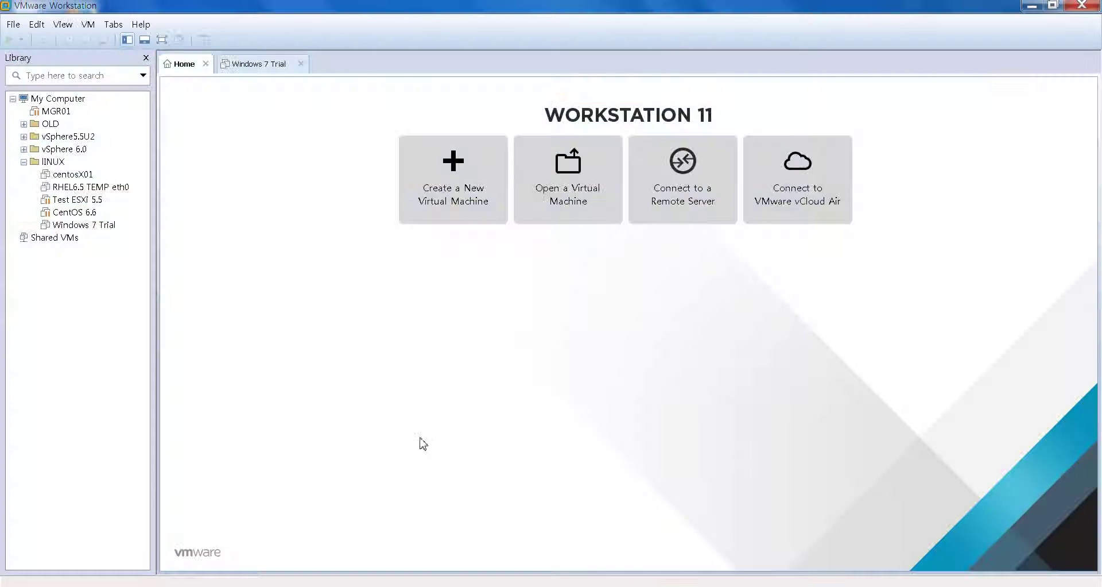
{"action": "left_click", "coordinate": [24, 161]}
{"action": "right_click", "coordinate": [56, 232]}
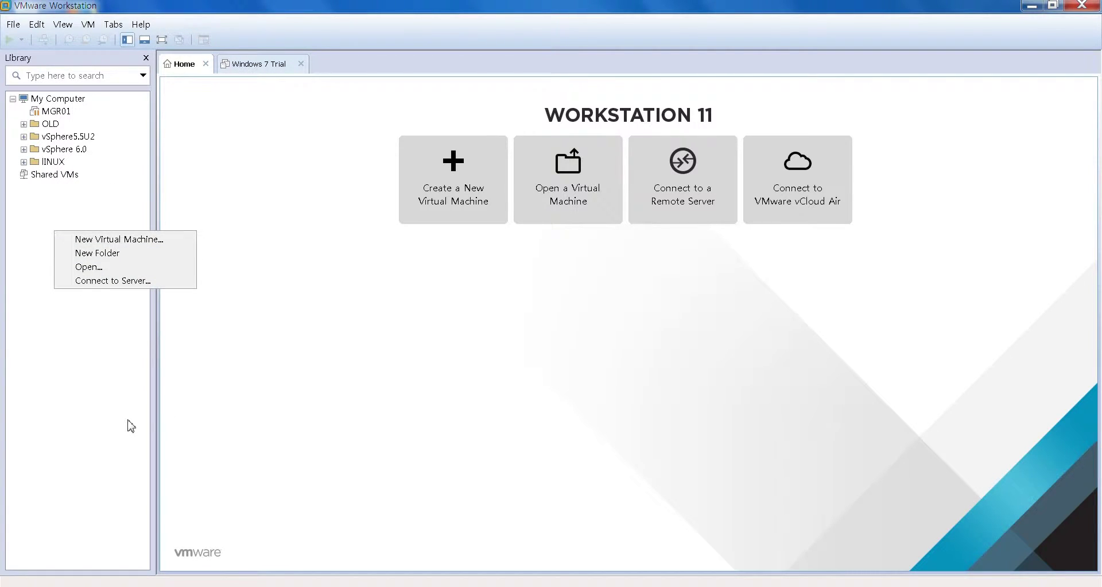
{"action": "left_click", "coordinate": [158, 247]}
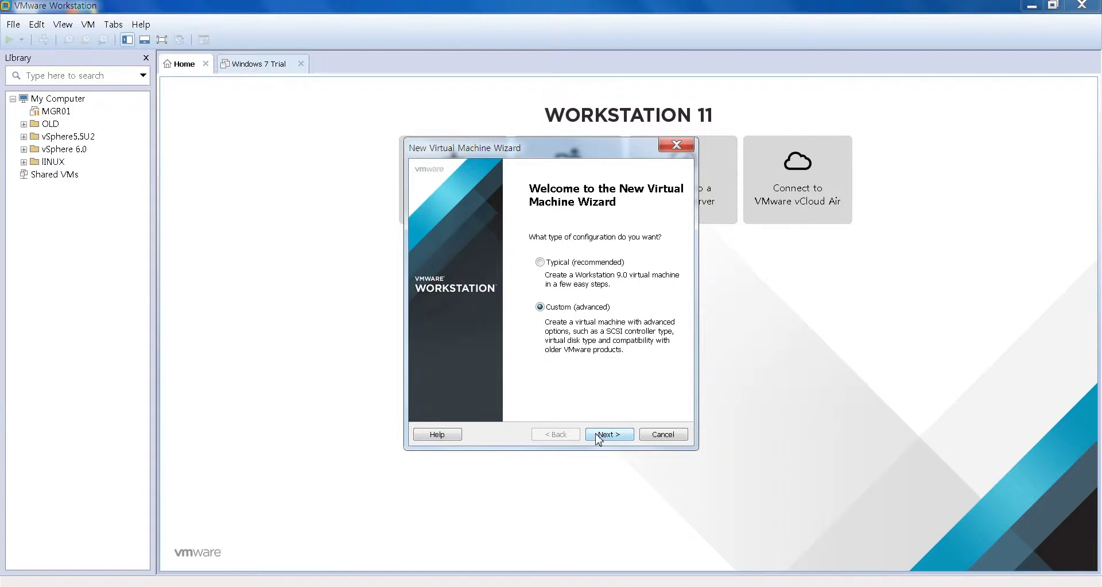
{"action": "left_click", "coordinate": [630, 435]}
{"action": "left_click", "coordinate": [655, 435]}
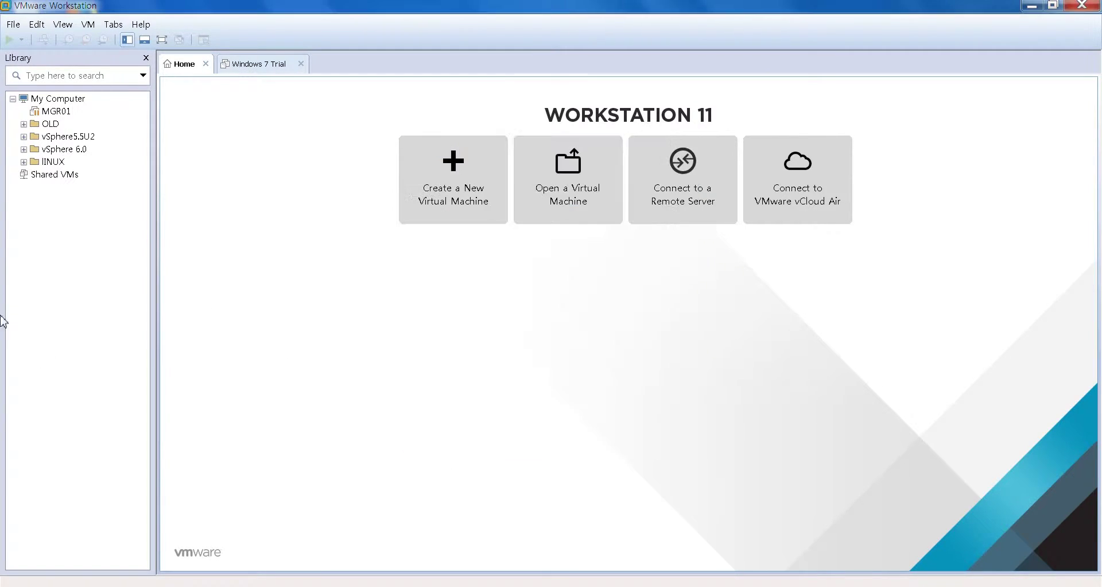
Start a new custom virtual machine with Workstation 9.0 hardware compatibility and a blank hard disk without an installed operating system.
{"action": "right_click", "coordinate": [49, 241]}
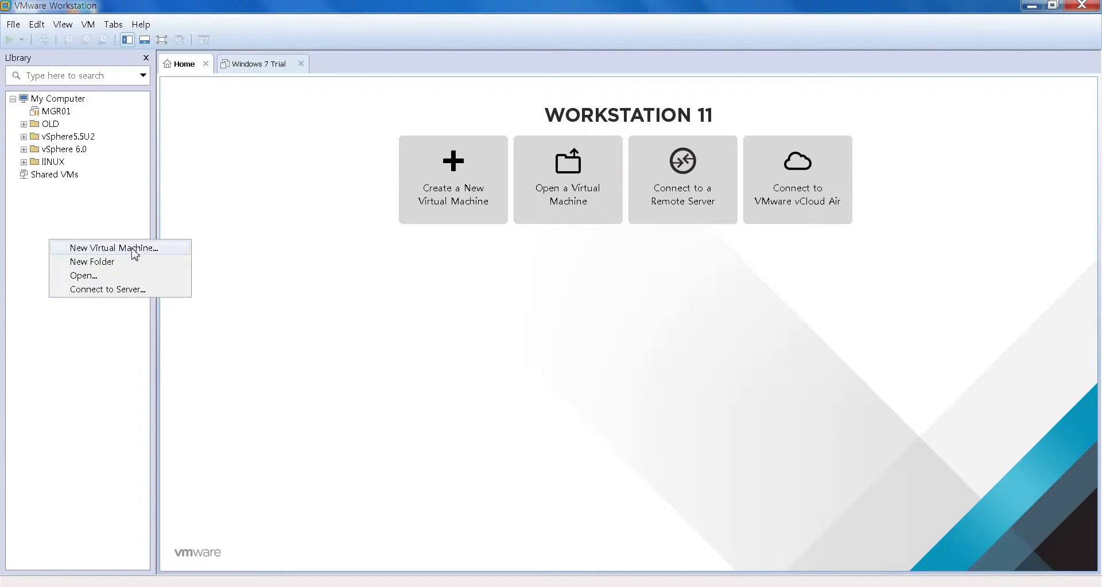
{"action": "left_click", "coordinate": [135, 253]}
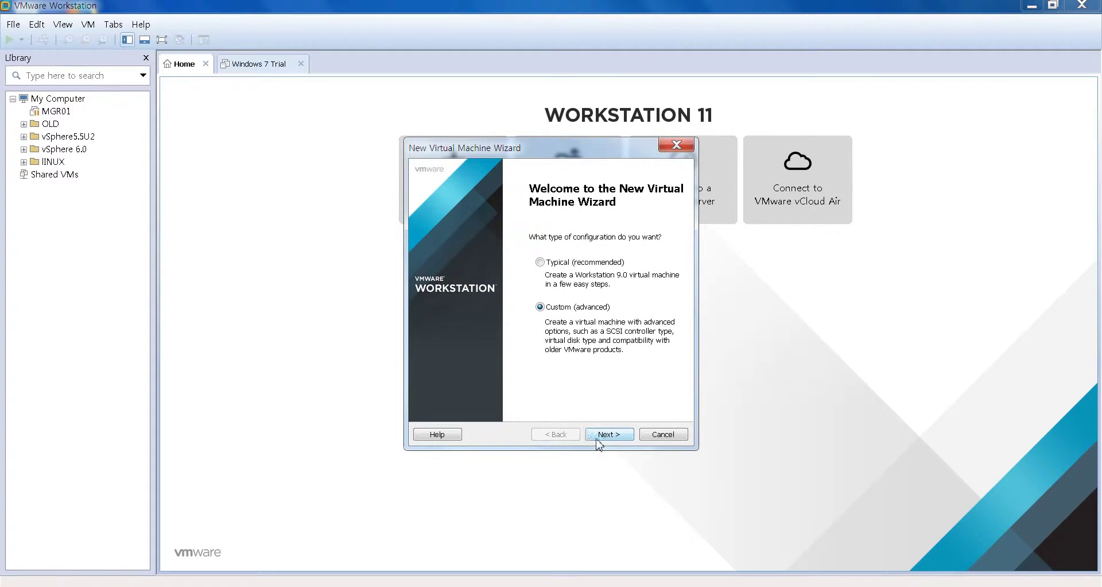
{"action": "left_click", "coordinate": [599, 436]}
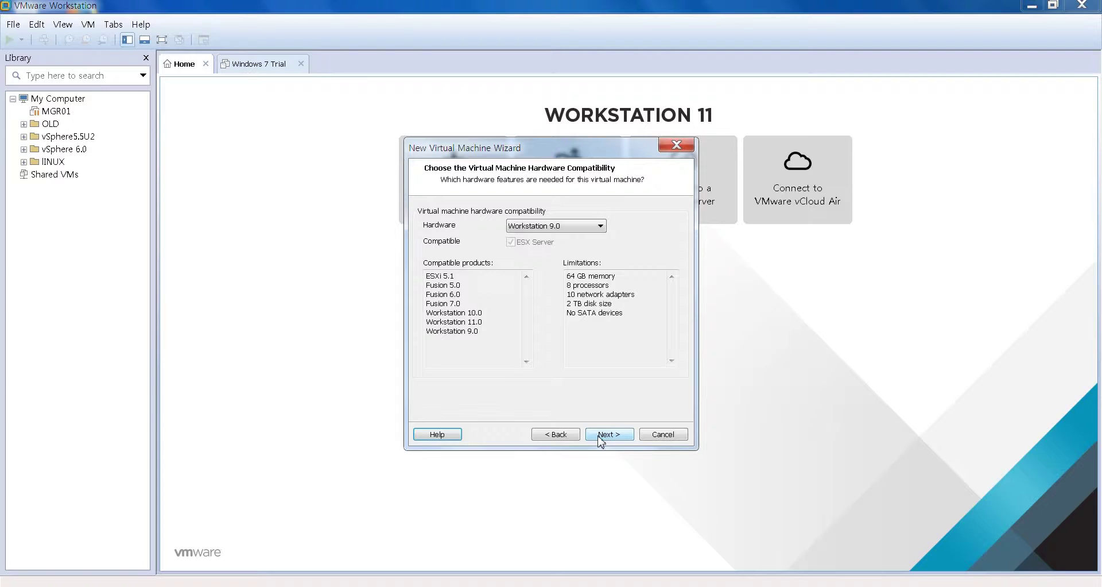
{"action": "left_click", "coordinate": [600, 437]}
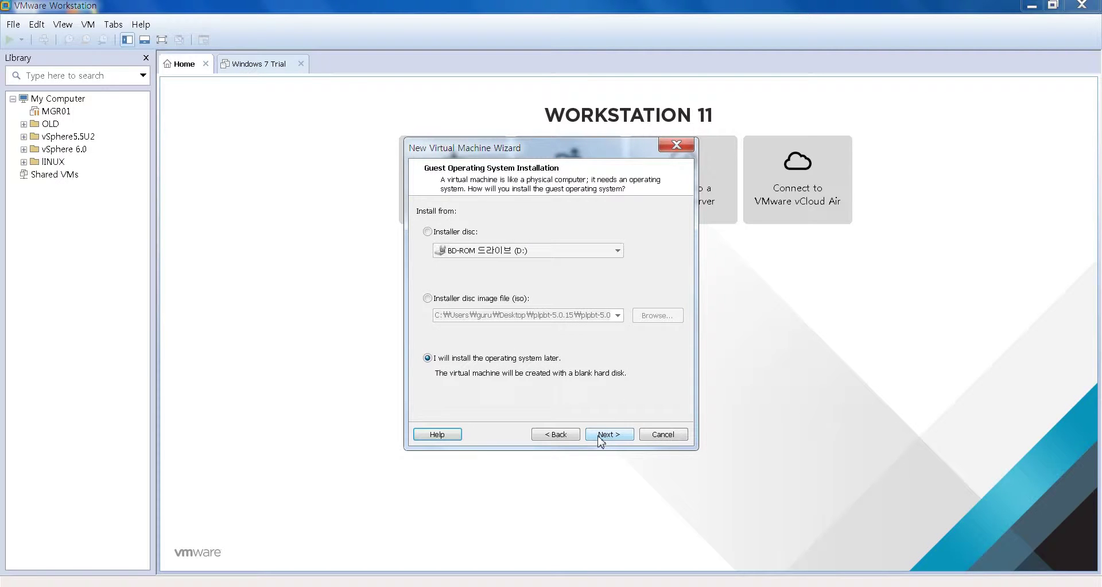
{"action": "left_click", "coordinate": [600, 437]}
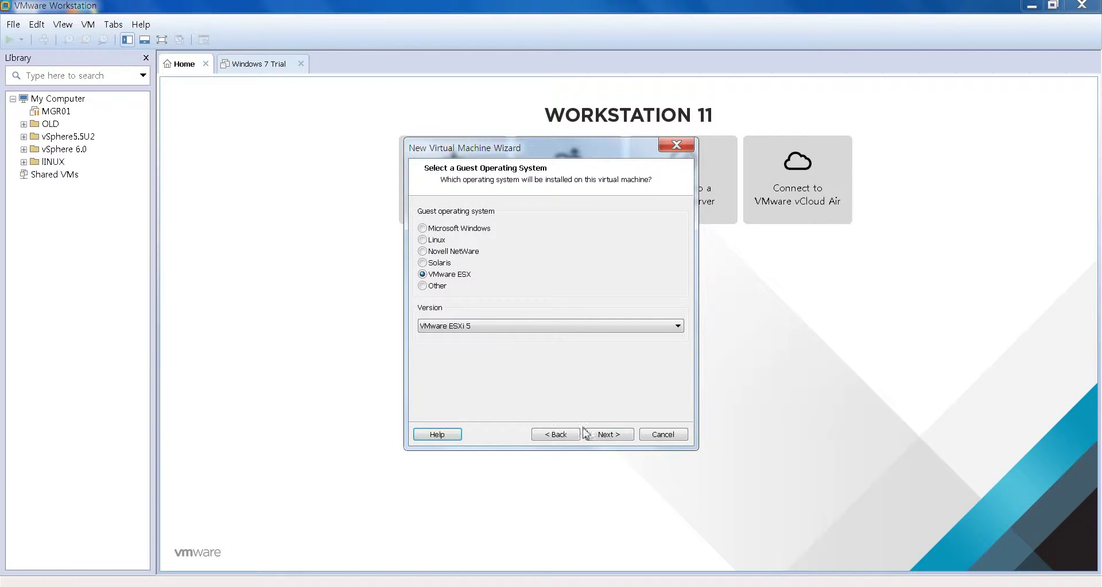
Accept VMware ESXi 5 as the guest operating system, and stop and close the interrupting V3 Lite USB drive scan.
{"action": "left_click", "coordinate": [610, 435]}
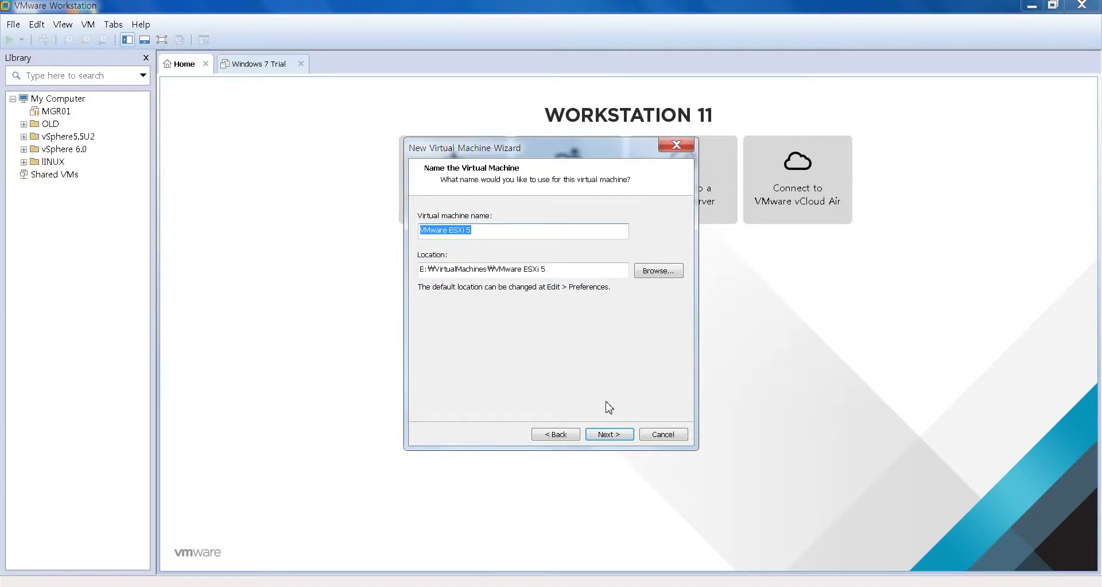
{"action": "type", "text": "te"}
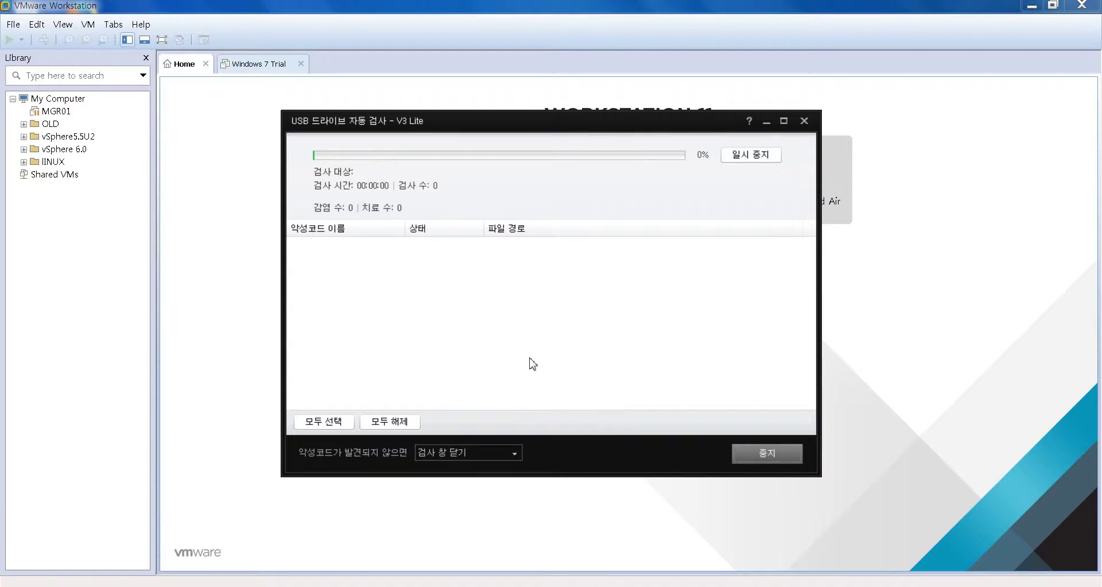
{"action": "key", "text": "Escape"}
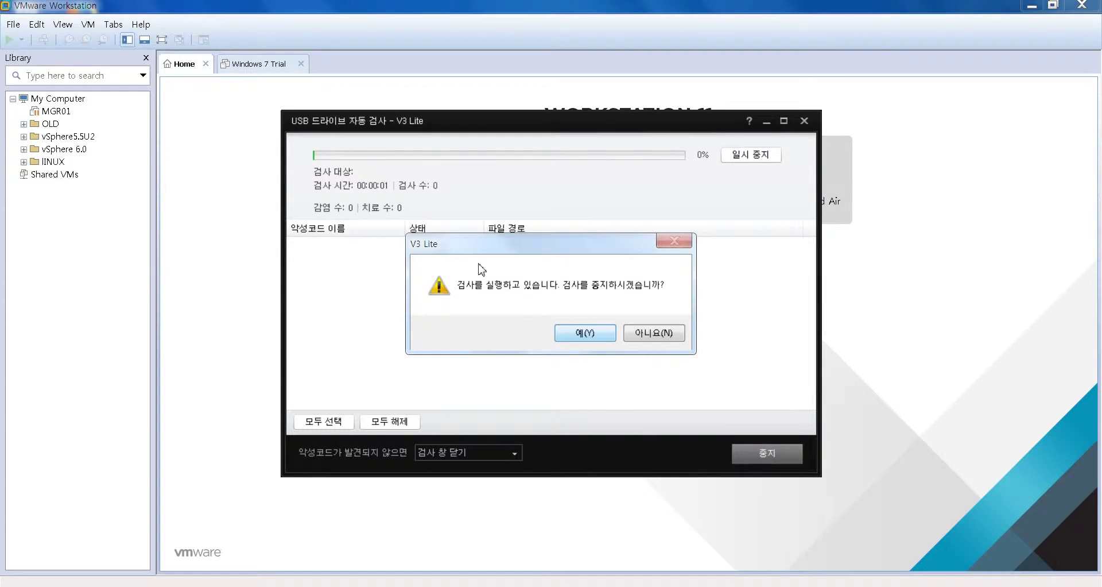
{"action": "key", "text": "Return"}
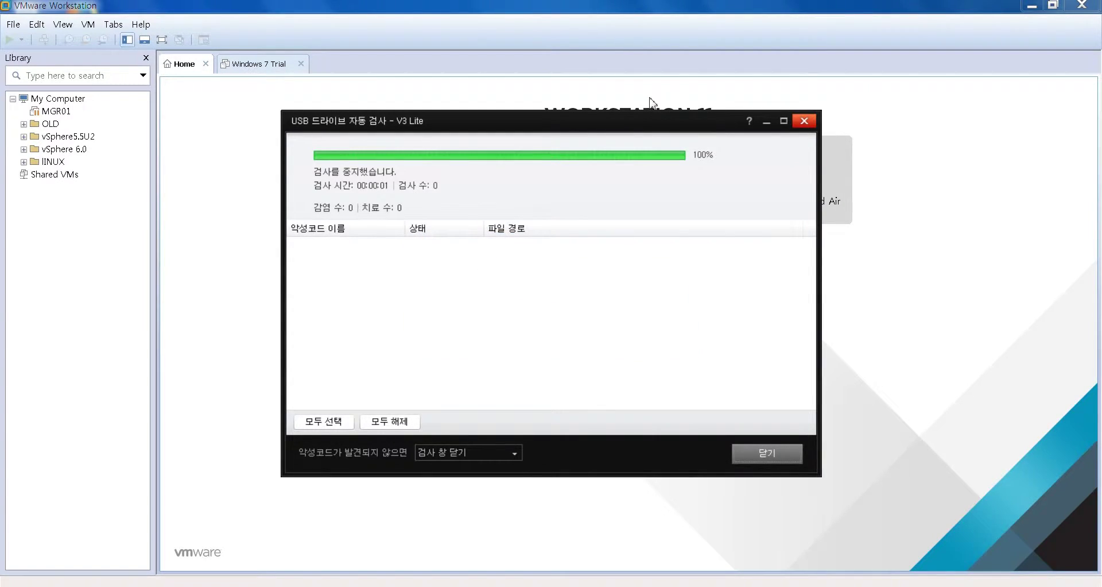
{"action": "left_click", "coordinate": [804, 120]}
Name the virtual machine test esxi 5.5 U2 USB, declining the location that already contains a virtual machine.
{"action": "type", "text": "2"}
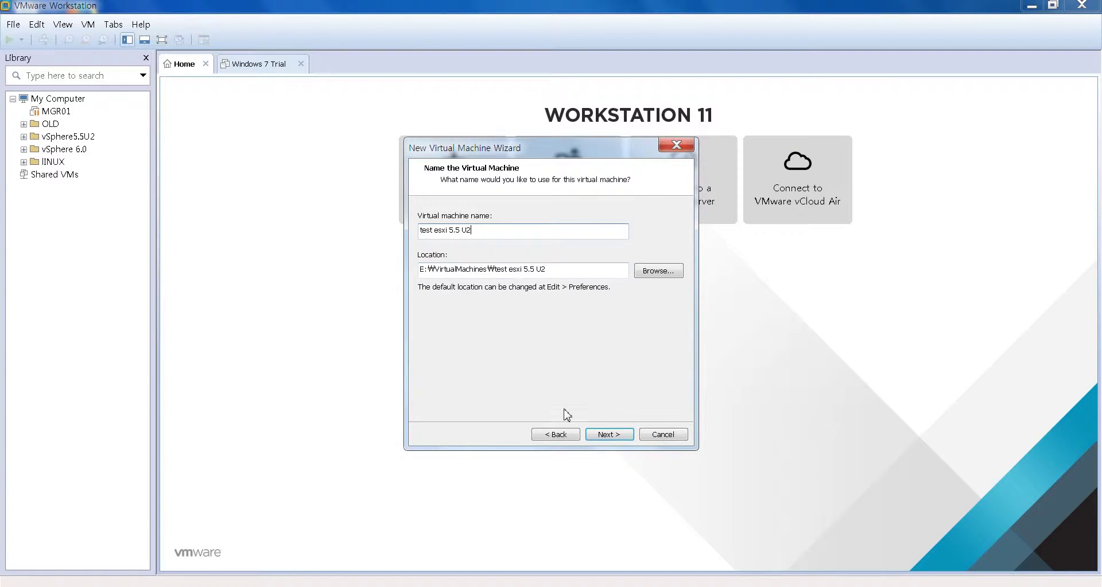
{"action": "left_click", "coordinate": [603, 436]}
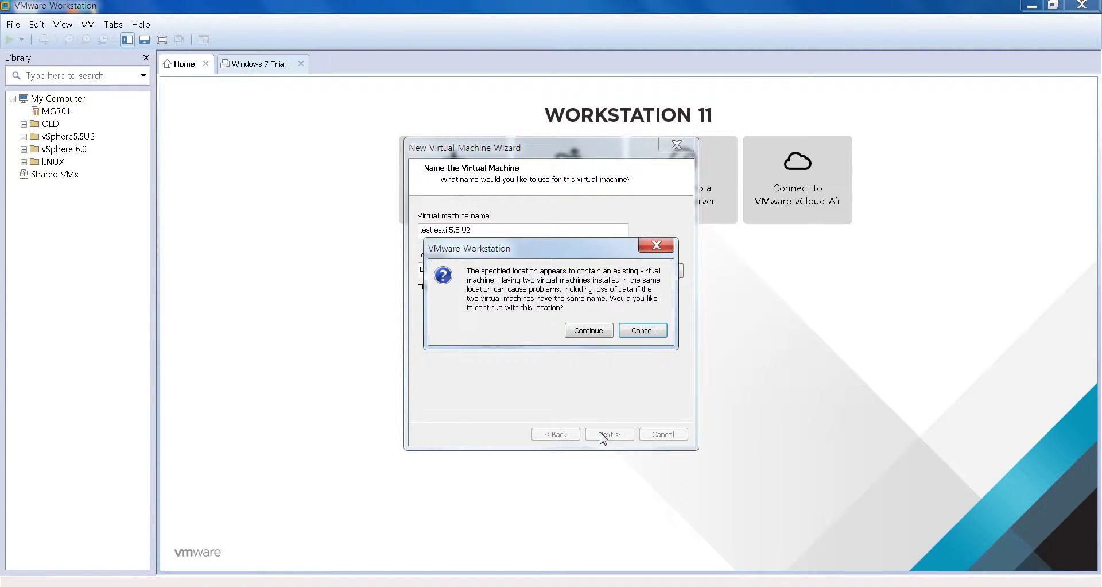
{"action": "left_click", "coordinate": [634, 333]}
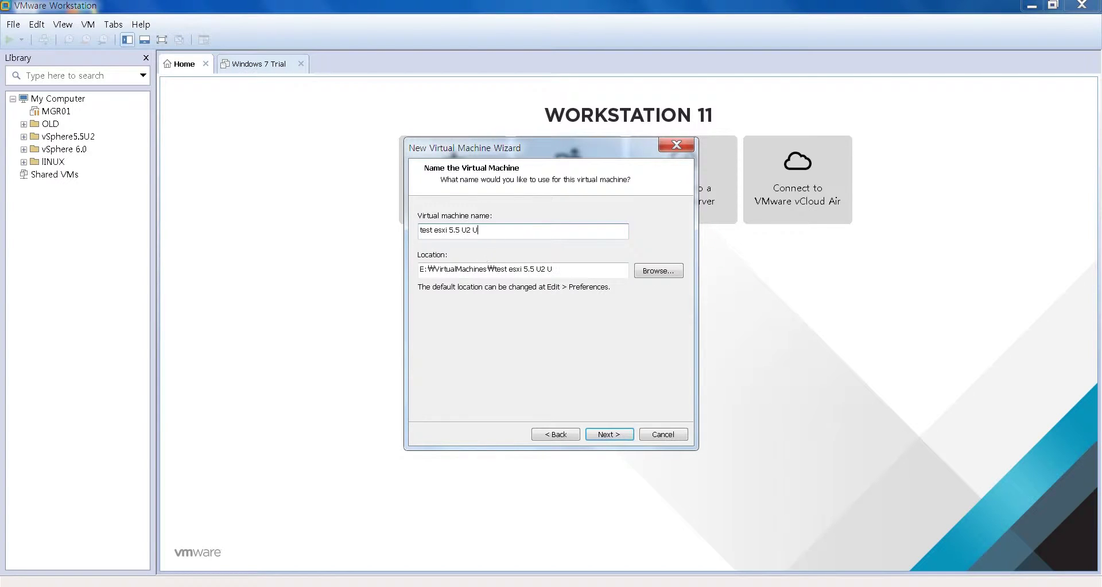
{"action": "left_click", "coordinate": [597, 435]}
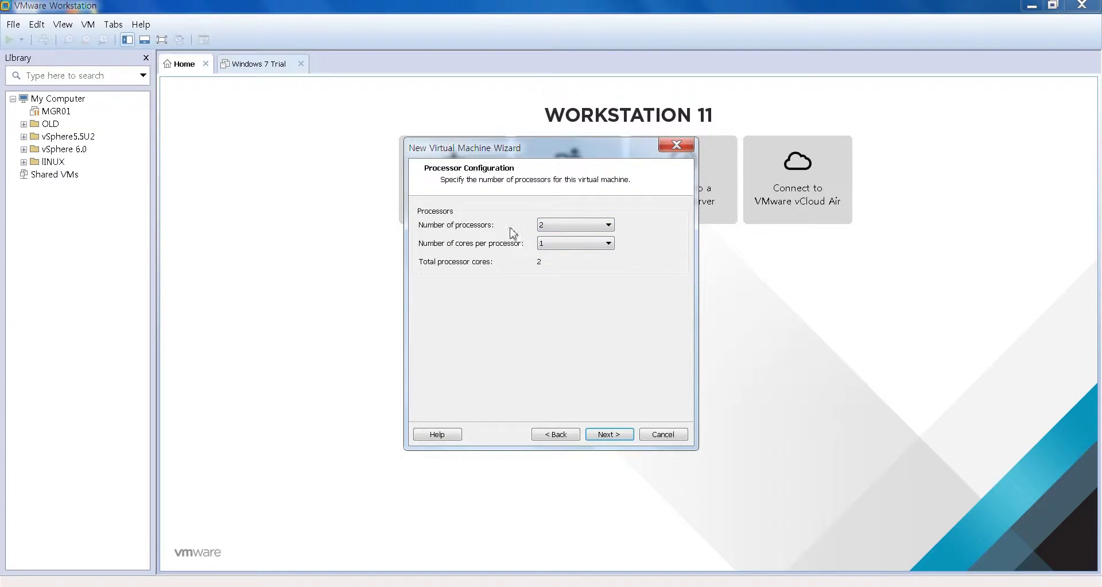
Give the virtual machine 2 processors with 1 core each, 4096 MB of memory and NAT networking.
{"action": "left_click", "coordinate": [594, 435]}
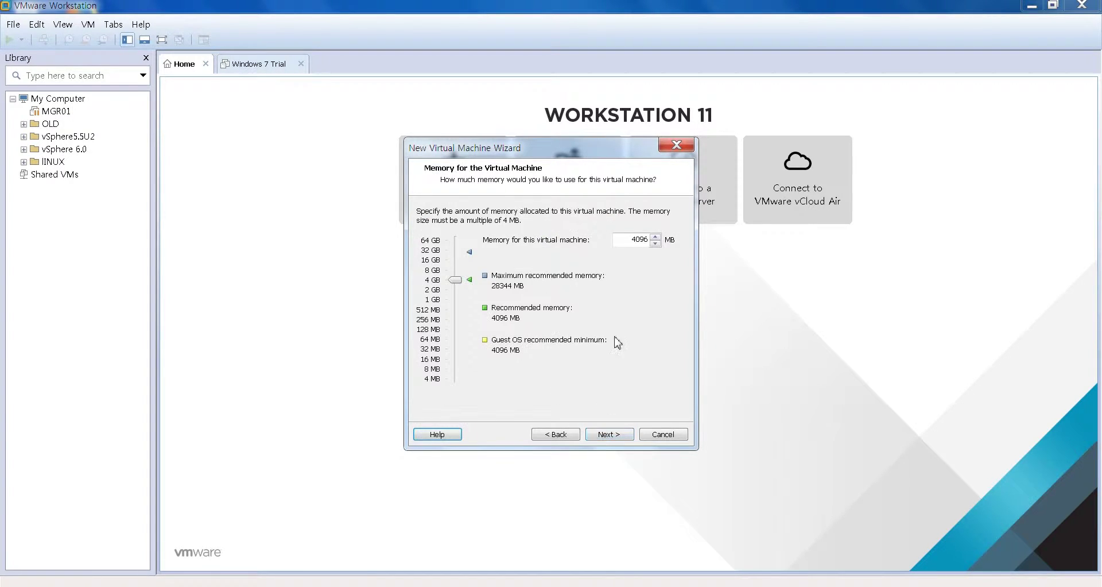
{"action": "left_click", "coordinate": [602, 435]}
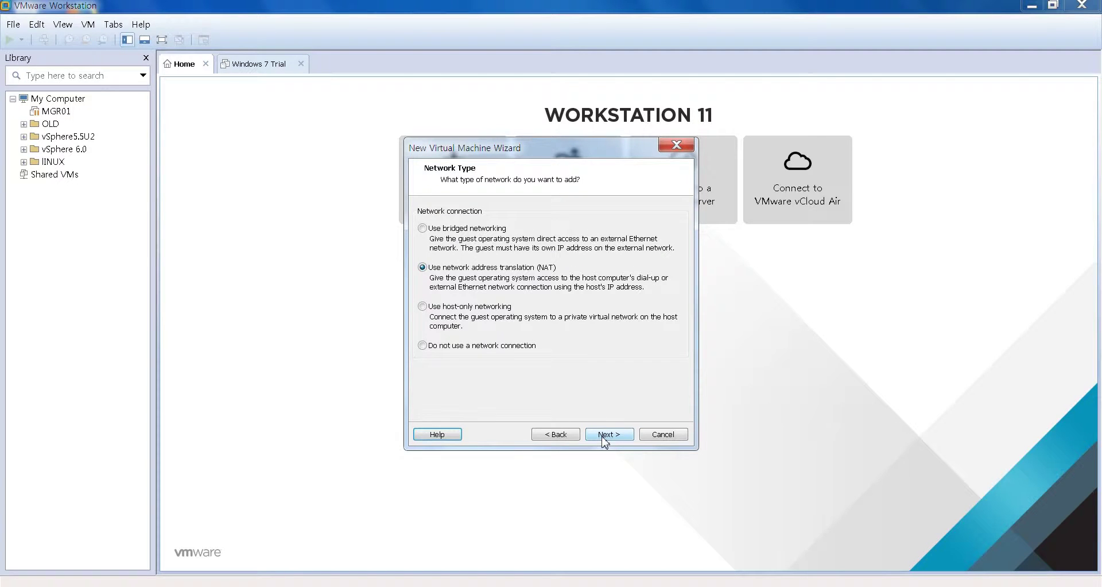
{"action": "left_click", "coordinate": [602, 435]}
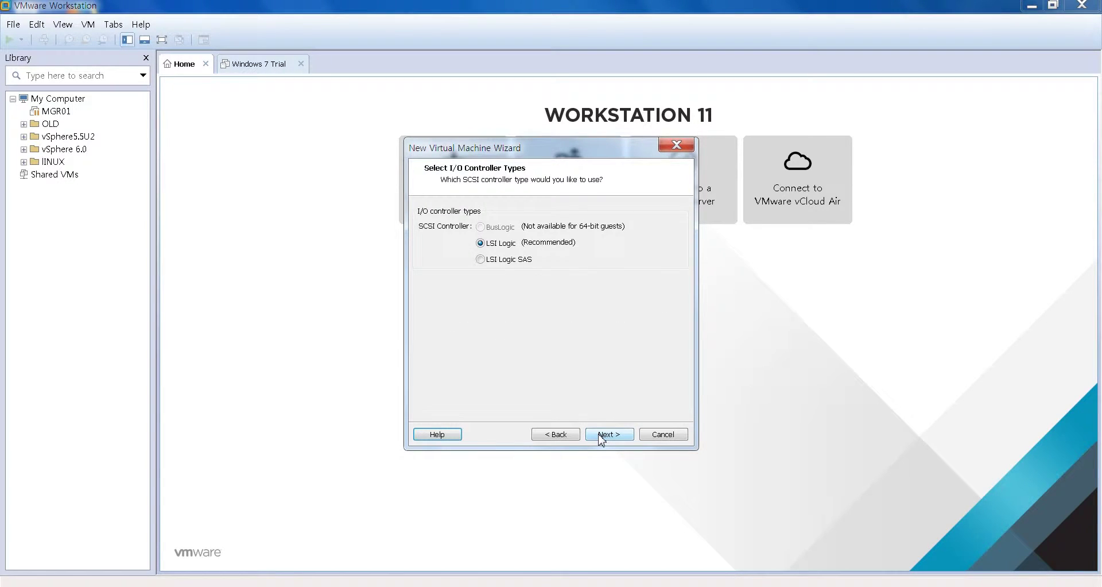
Create the virtual machine with an LSI Logic controller and a new 40 GB SCSI disk stored as a single file.
{"action": "left_click", "coordinate": [601, 436]}
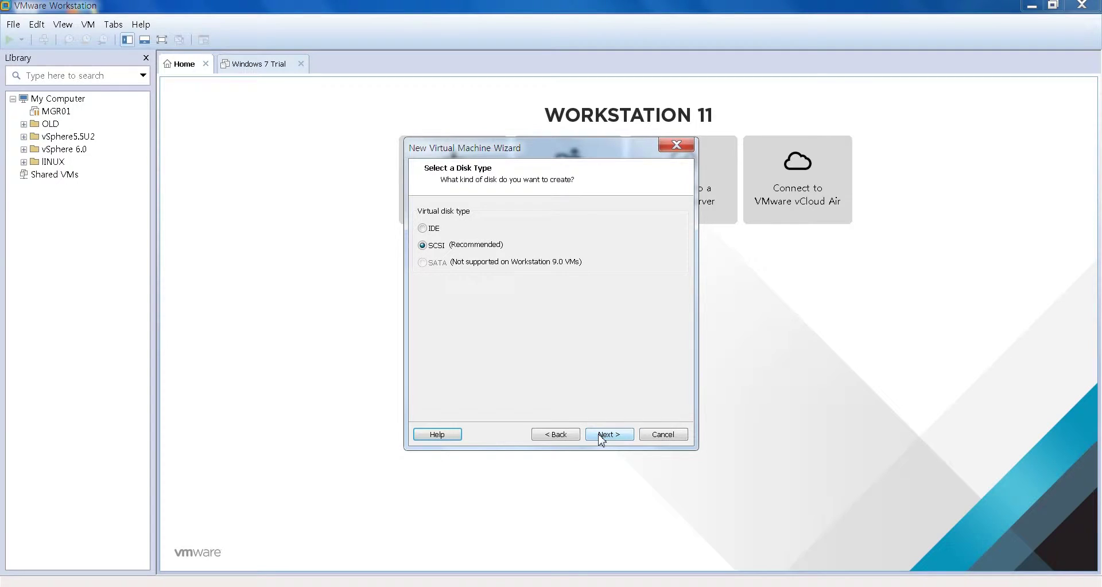
{"action": "left_click", "coordinate": [601, 435]}
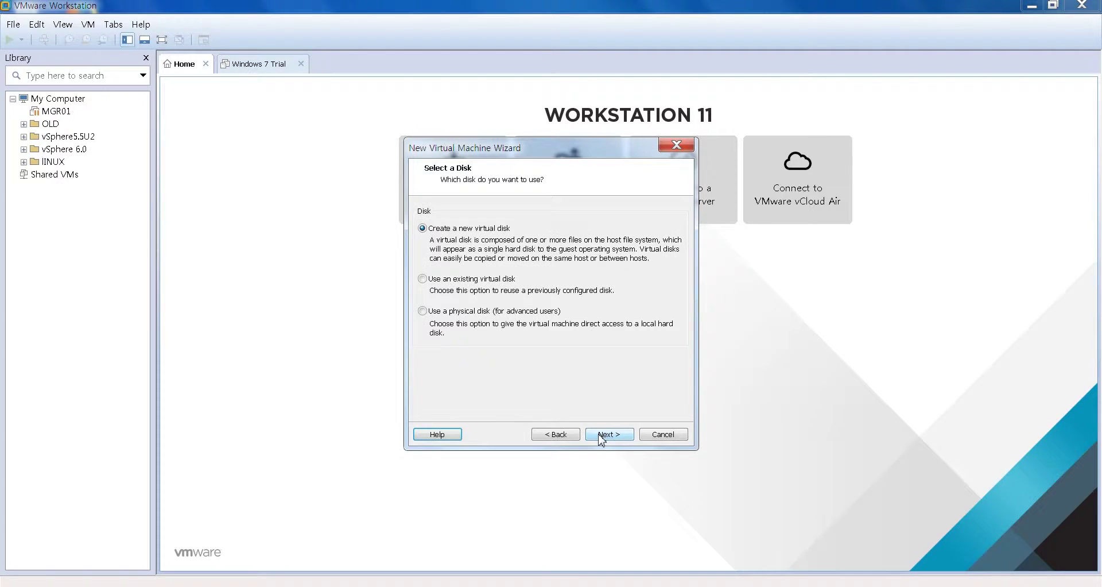
{"action": "left_click", "coordinate": [602, 437]}
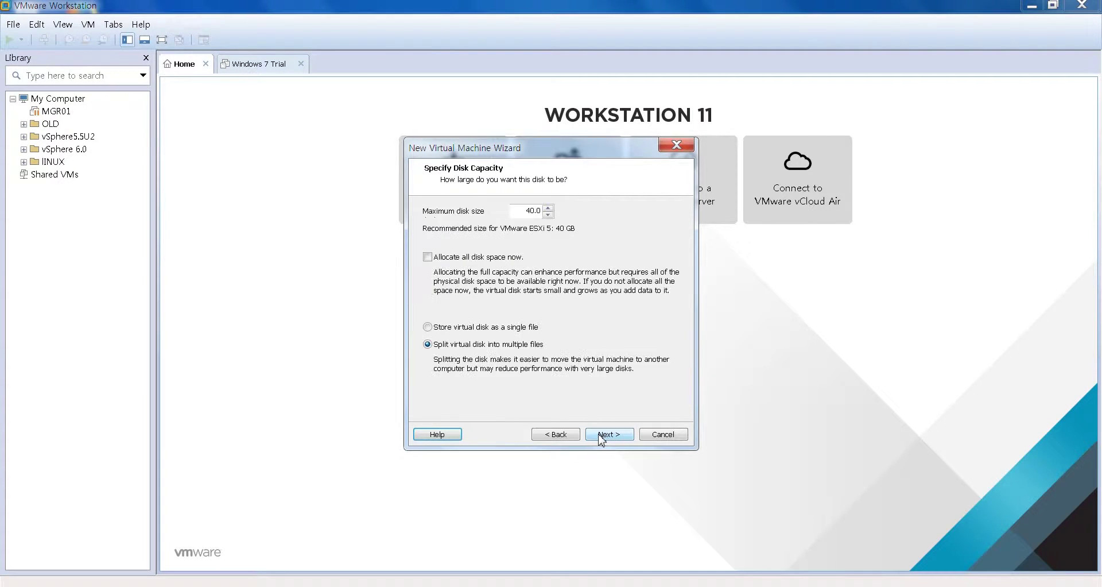
{"action": "left_click", "coordinate": [428, 327]}
{"action": "left_click", "coordinate": [616, 435]}
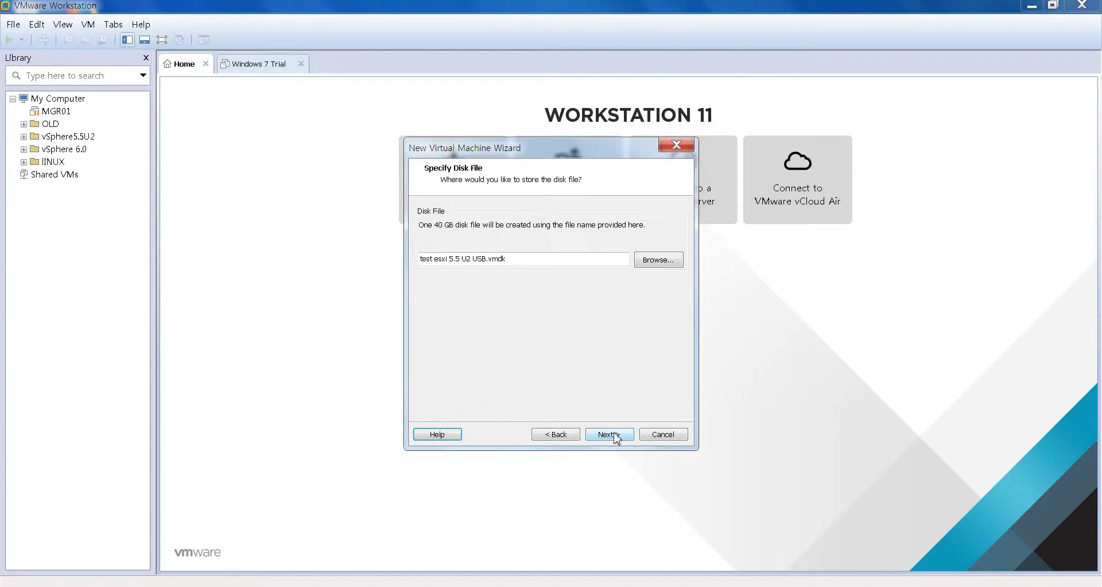
{"action": "left_click", "coordinate": [616, 435]}
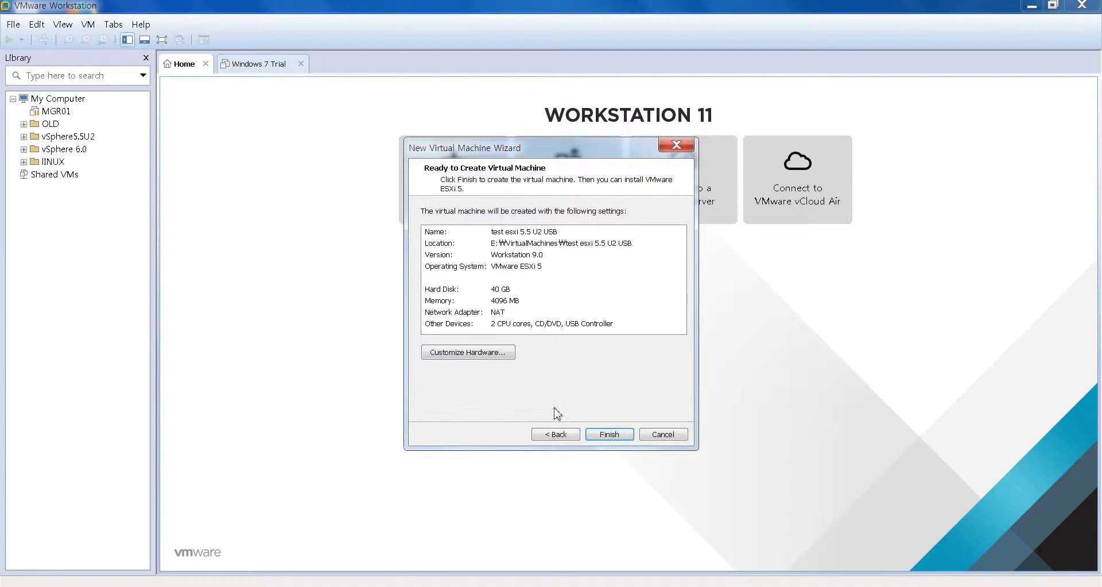
{"action": "left_click", "coordinate": [604, 434]}
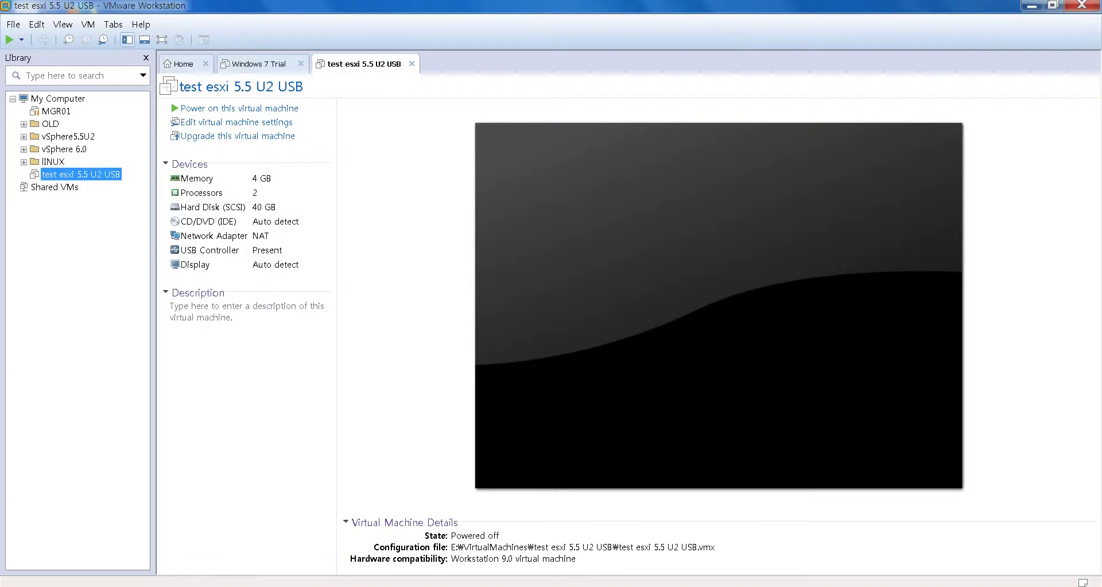
Switch to the Notepad notes and review the Plop boot manager download step and its web address.
{"action": "key", "text": "alt+Tab"}
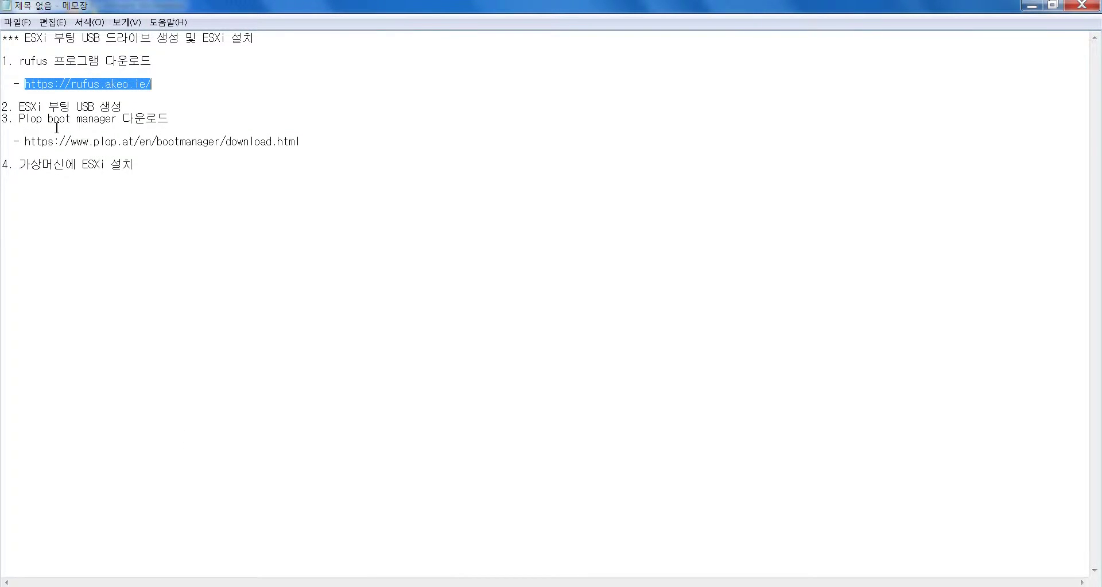
{"action": "left_click_drag", "start_coordinate": [173, 124], "coordinate": [5, 119]}
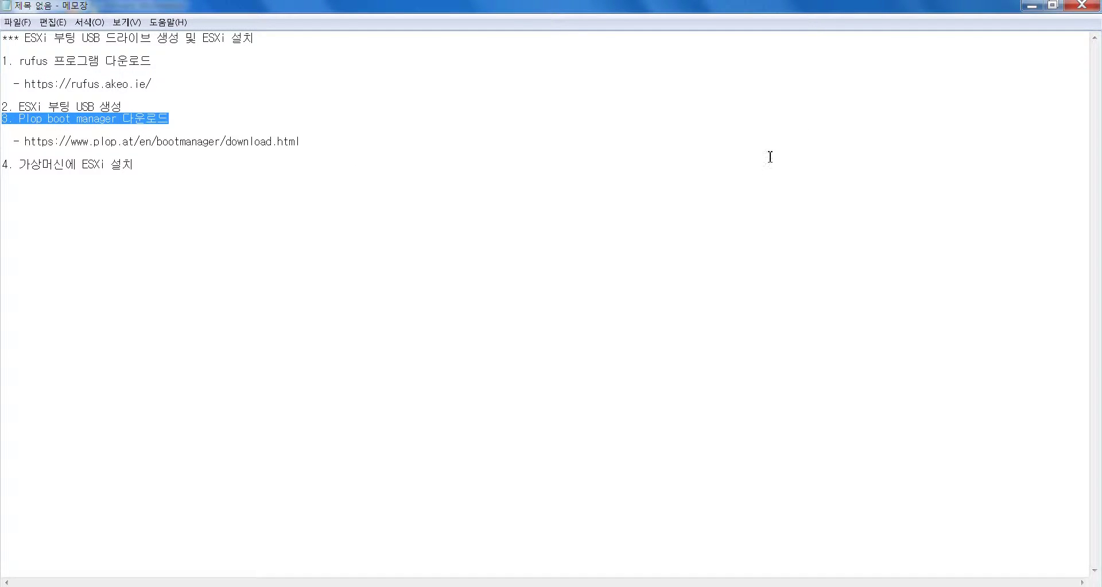
{"action": "left_click", "coordinate": [1032, 7]}
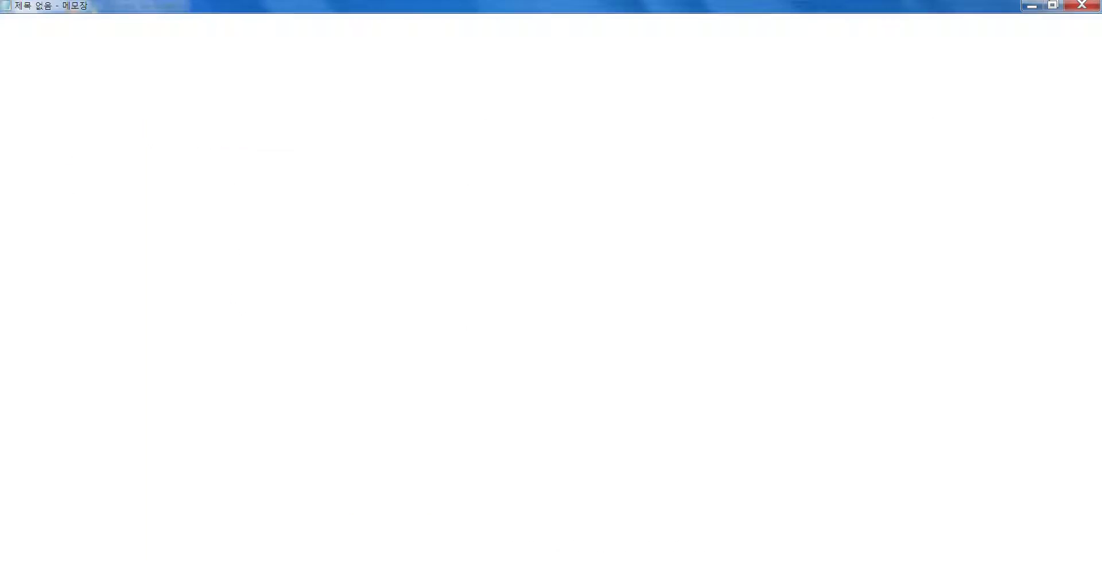
{"action": "key", "text": "alt+Tab"}
{"action": "left_click_drag", "start_coordinate": [311, 144], "coordinate": [13, 146]}
{"action": "left_click", "coordinate": [124, 278]}
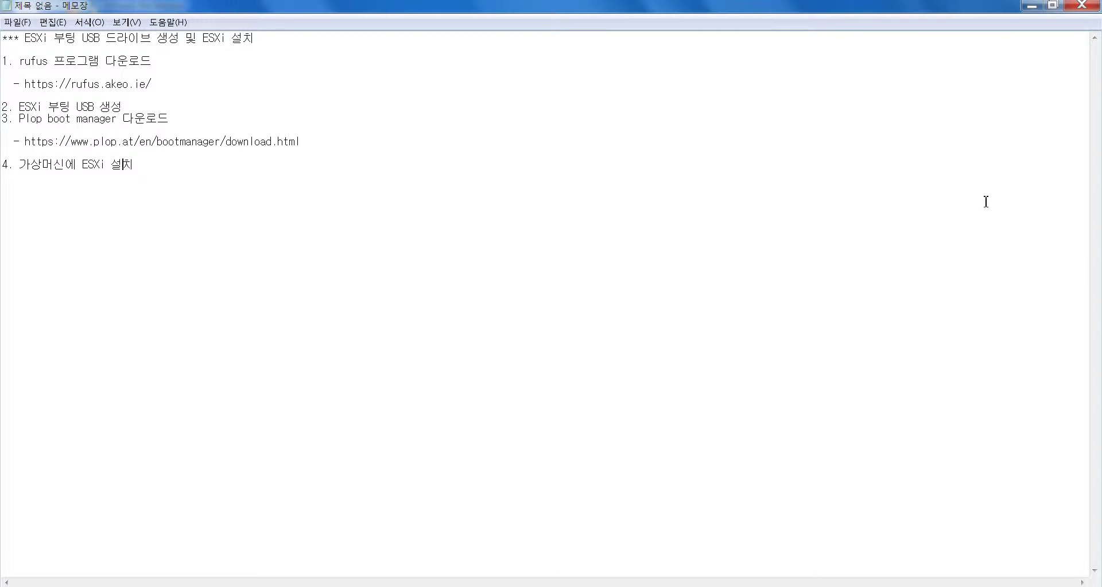
{"action": "left_click", "coordinate": [1032, 6]}
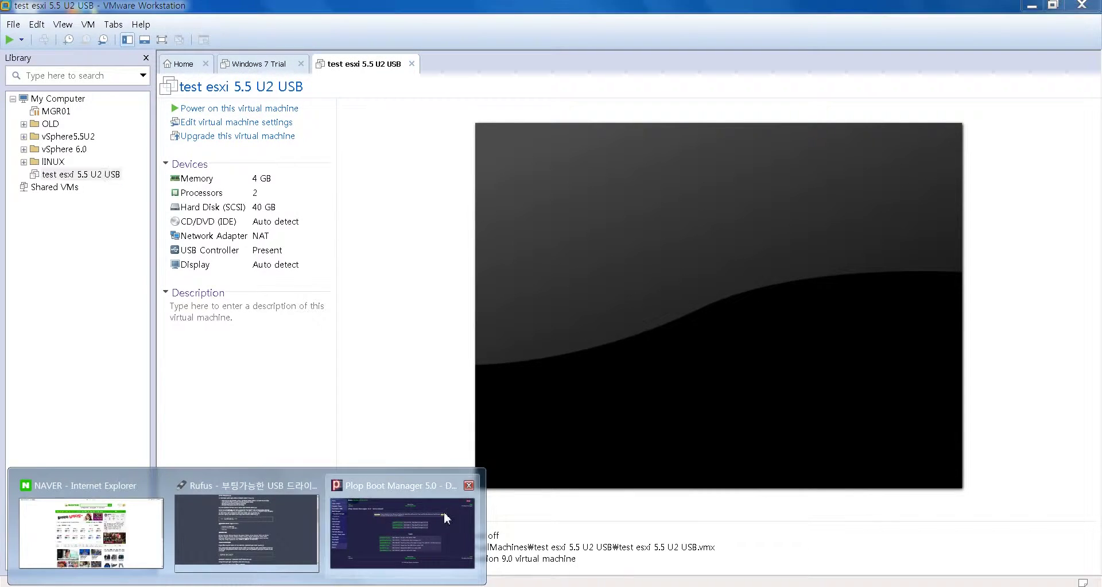
Switch to the Plop Boot Manager download page in Internet Explorer and save plpbt-5.0.15.zip to the desktop.
{"action": "left_click", "coordinate": [448, 512]}
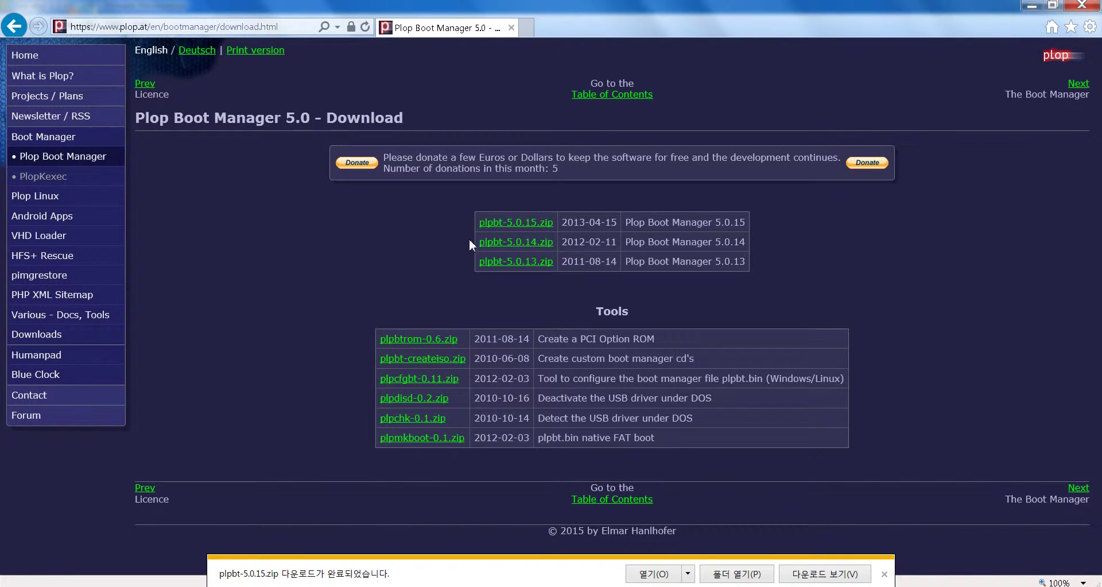
{"action": "left_click", "coordinate": [498, 225]}
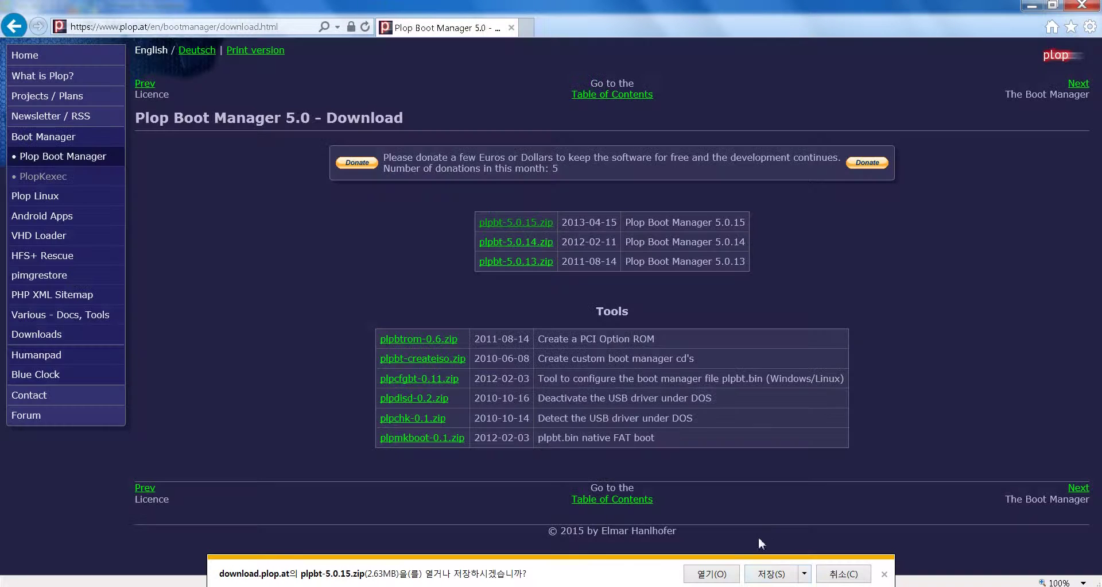
{"action": "left_click", "coordinate": [804, 574]}
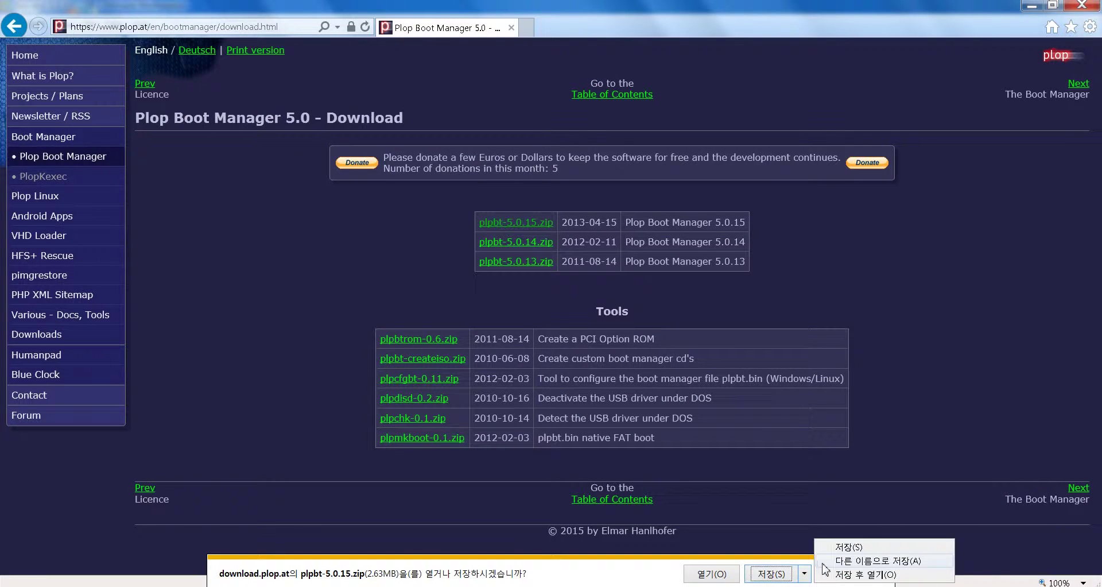
{"action": "left_click", "coordinate": [849, 561]}
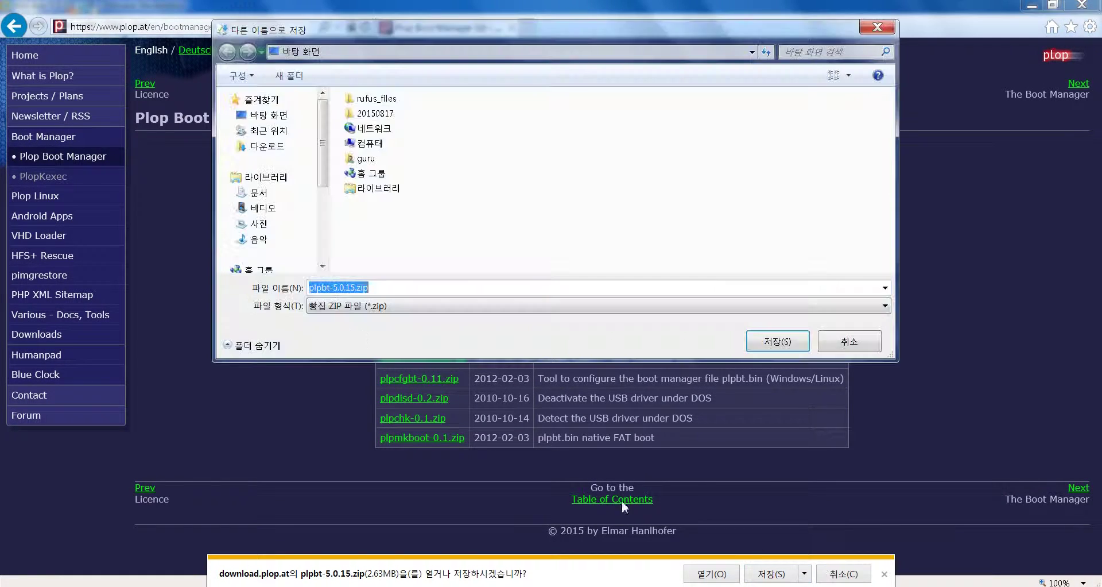
{"action": "left_click", "coordinate": [761, 343]}
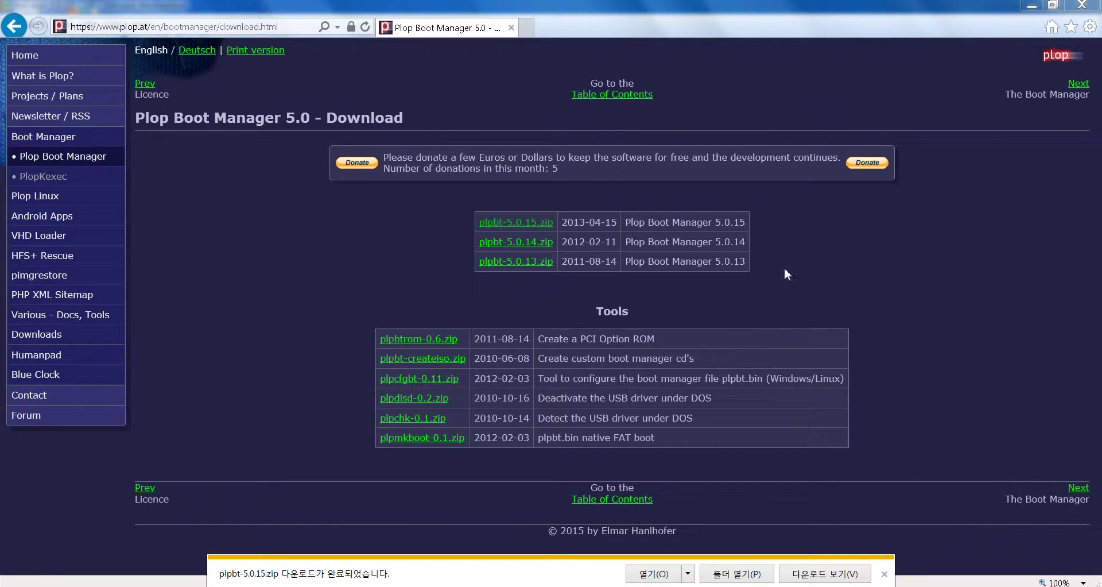
Minimize the open windows and extract plpbt-5.0.15.zip into a folder on the desktop, closing the archive program.
{"action": "left_click", "coordinate": [1032, 8]}
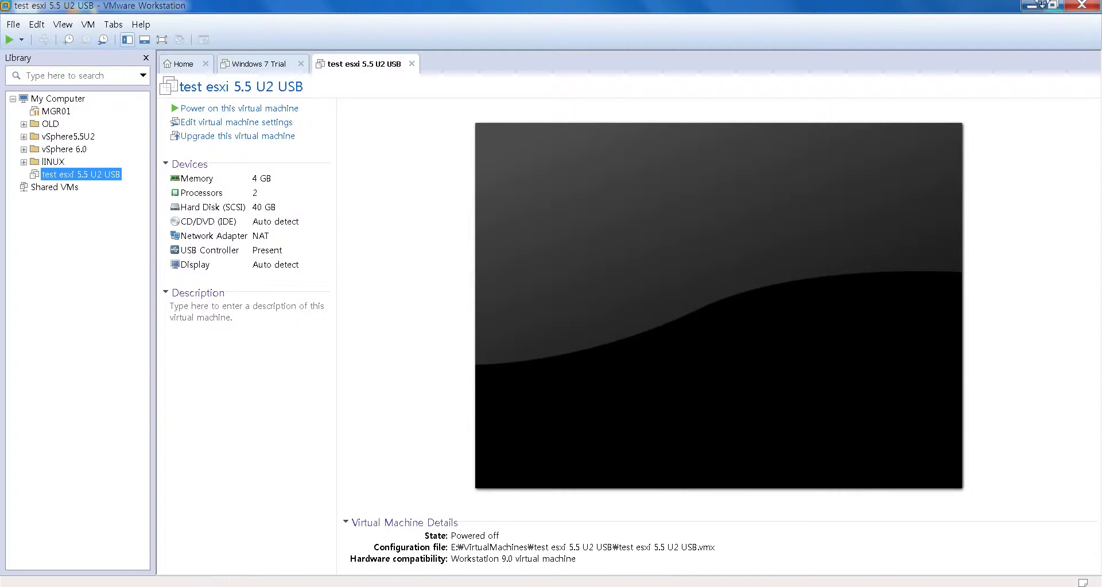
{"action": "left_click", "coordinate": [1032, 8]}
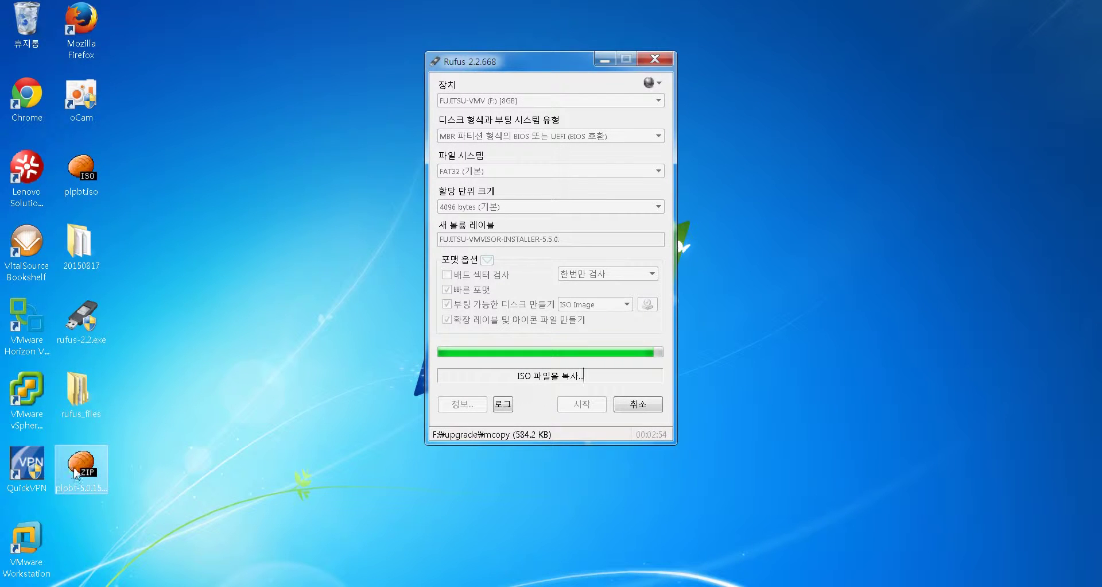
{"action": "right_click", "coordinate": [101, 482]}
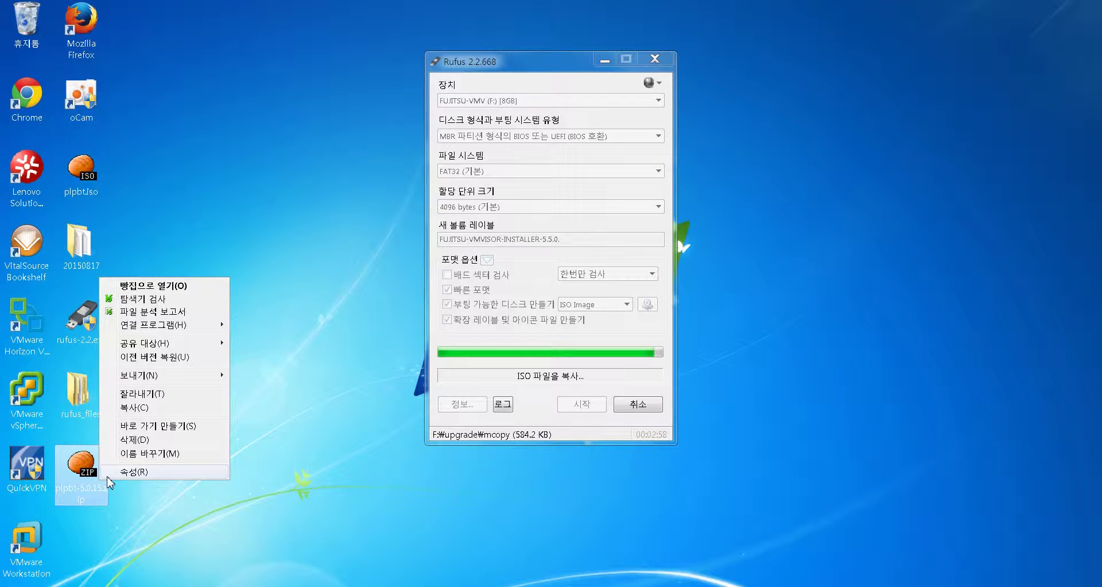
{"action": "left_click", "coordinate": [187, 290]}
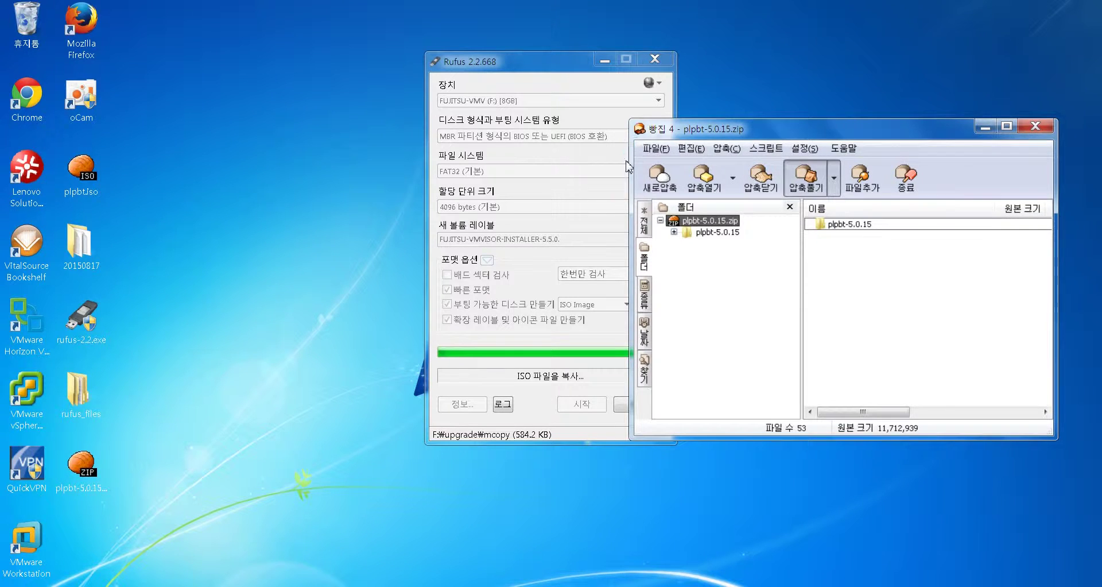
{"action": "key", "text": "Return"}
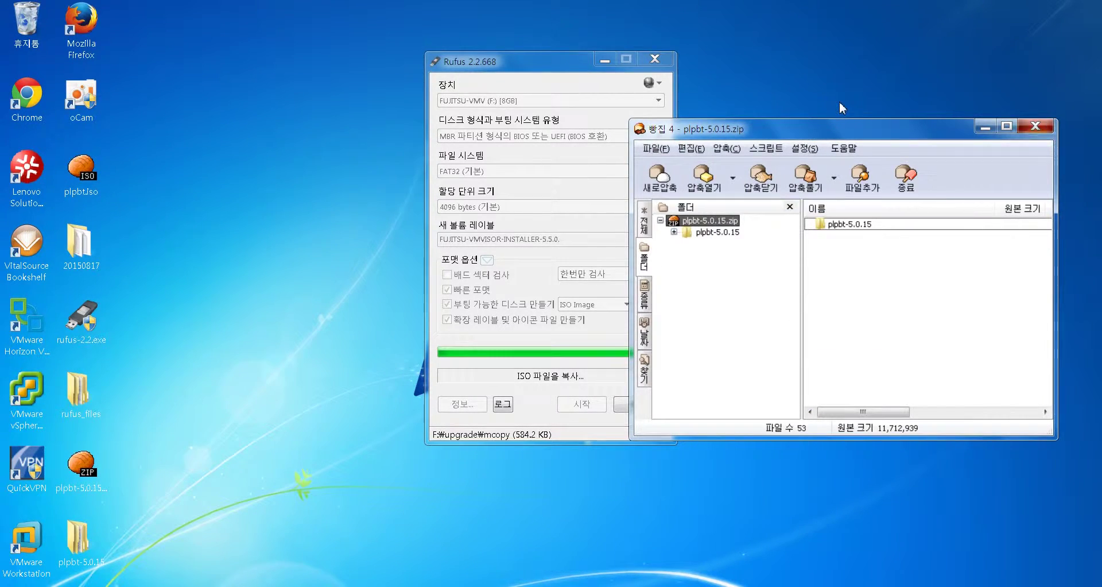
{"action": "key", "text": "alt+F4"}
Open the extracted plpbt-5.0.15 folder on the desktop, locate plpbt.iso in its inner folder, and close the folder window.
{"action": "double_click", "coordinate": [85, 547]}
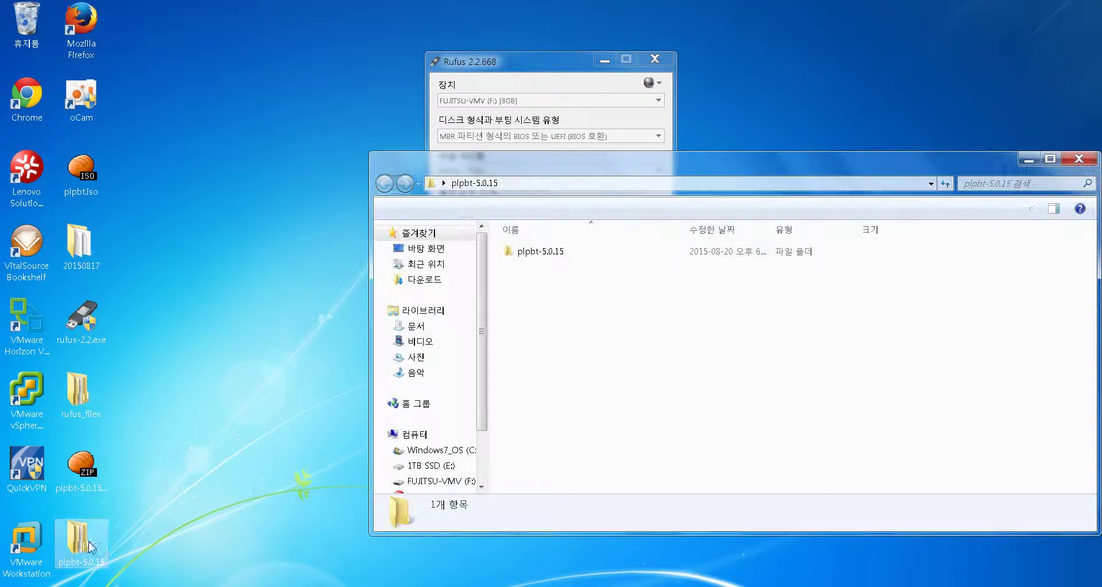
{"action": "double_click", "coordinate": [511, 254]}
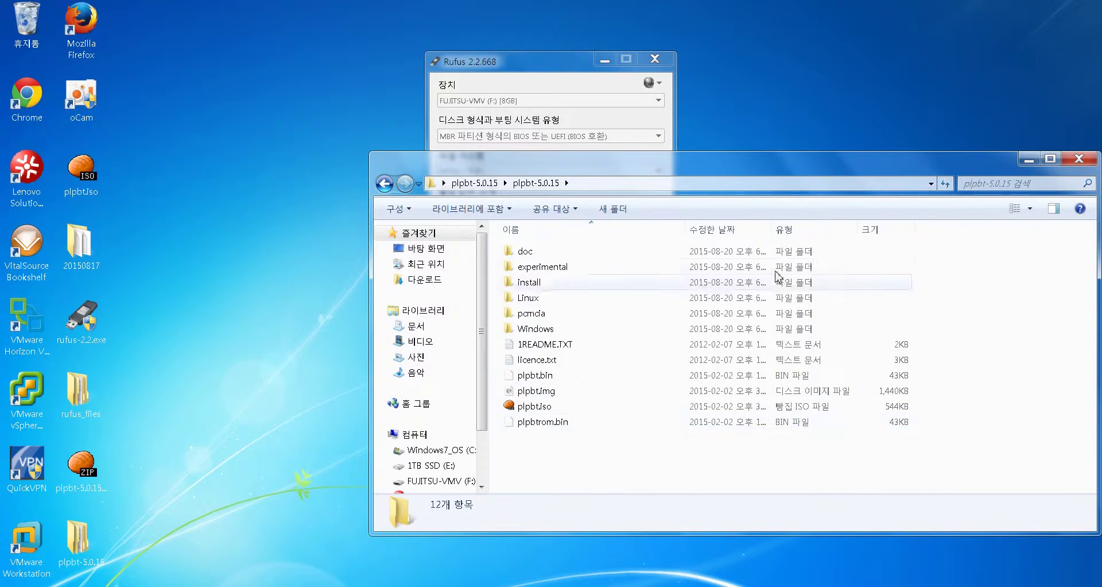
{"action": "key", "text": "alt+F4"}
{"action": "double_click", "coordinate": [89, 531]}
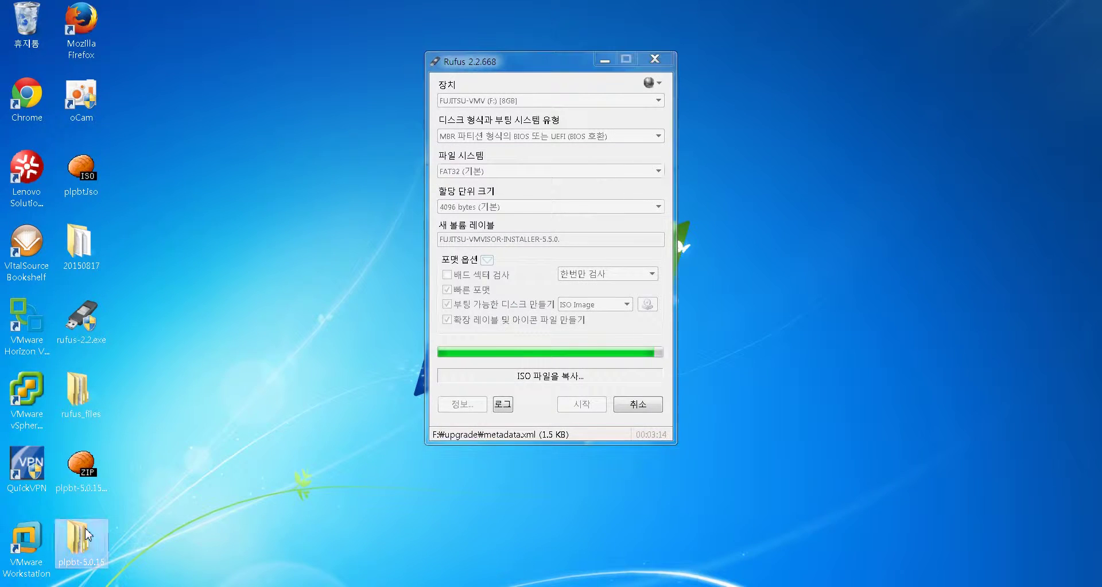
{"action": "double_click", "coordinate": [535, 253]}
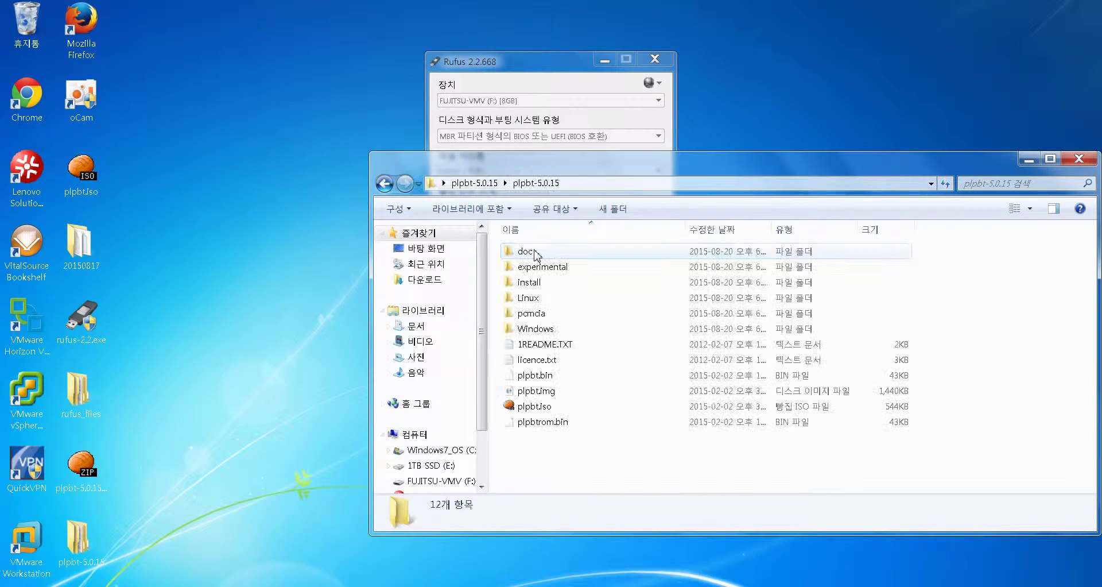
{"action": "left_click", "coordinate": [534, 406]}
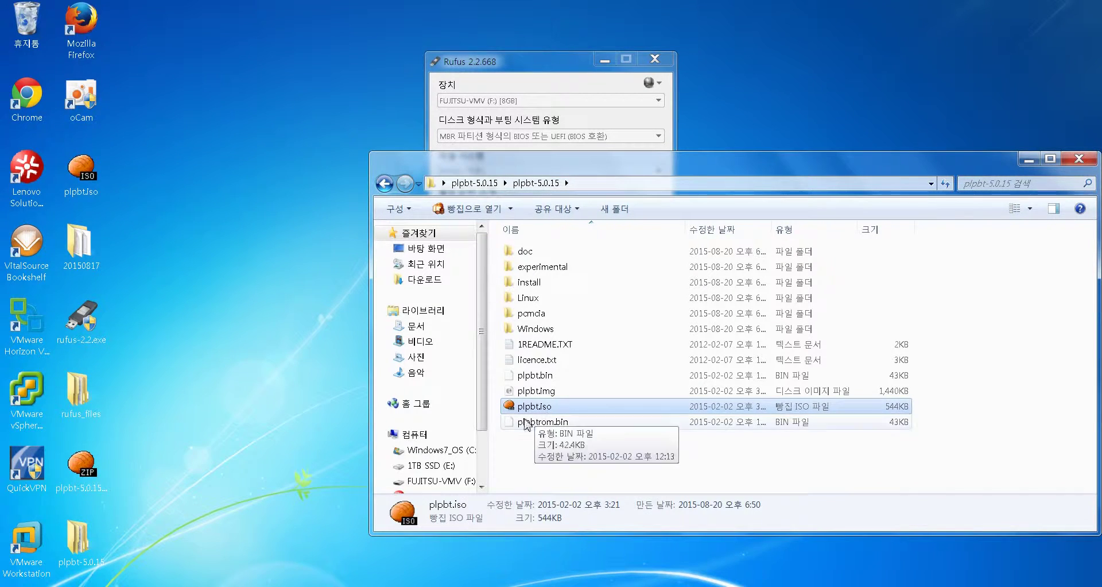
{"action": "left_click", "coordinate": [225, 404]}
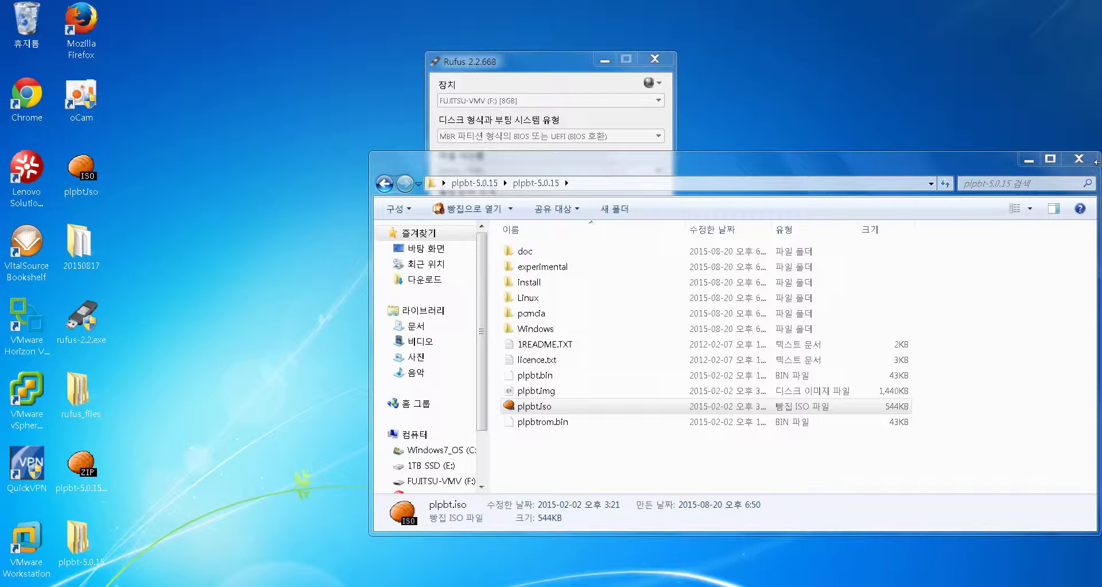
{"action": "left_click", "coordinate": [1071, 162]}
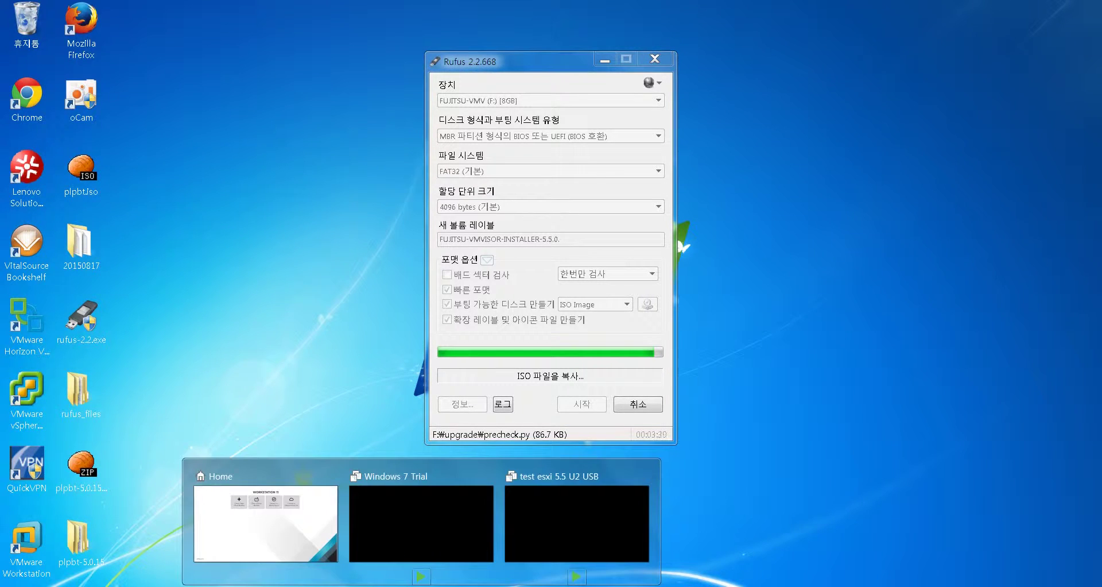
Switch to the test esxi 5.5 U2 USB machine in VMware Workstation and set its CD/DVD drive to use plpbt.iso from the desktop.
{"action": "left_click", "coordinate": [620, 556]}
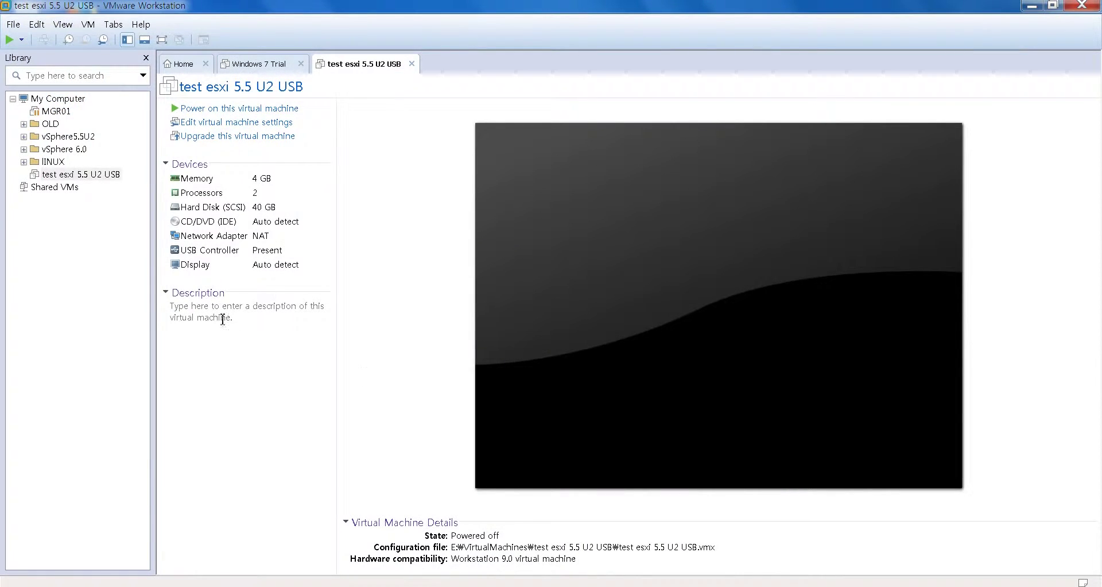
{"action": "double_click", "coordinate": [213, 224]}
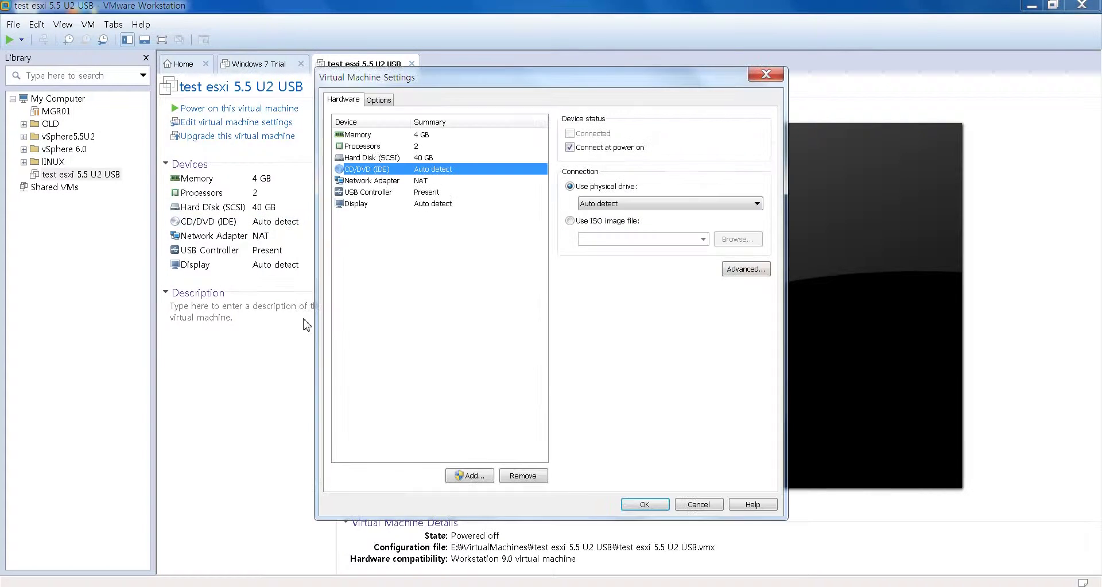
{"action": "left_click", "coordinate": [570, 221]}
{"action": "left_click", "coordinate": [738, 239]}
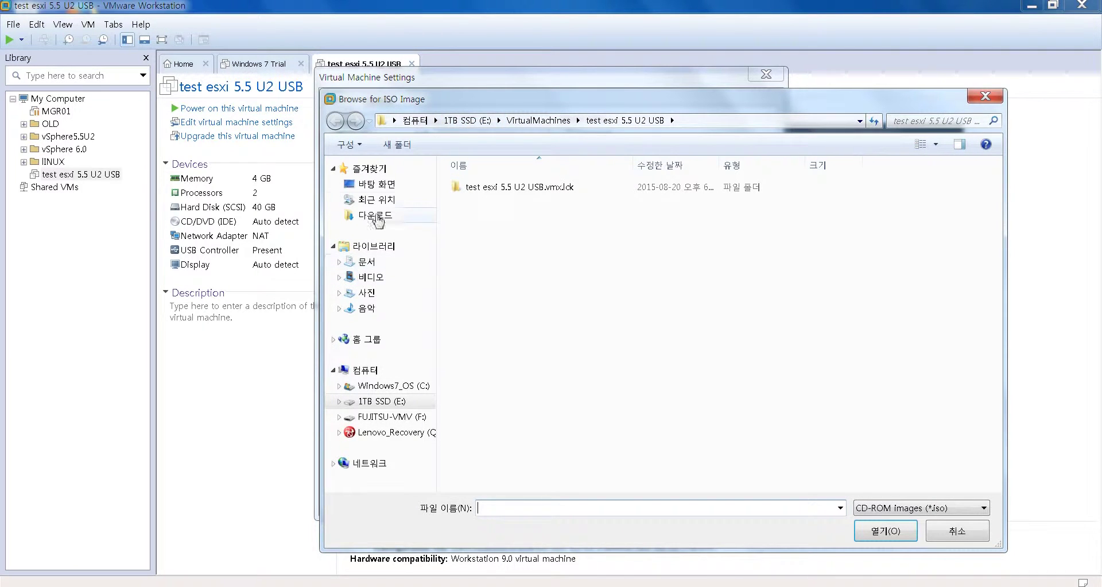
{"action": "left_click", "coordinate": [377, 185]}
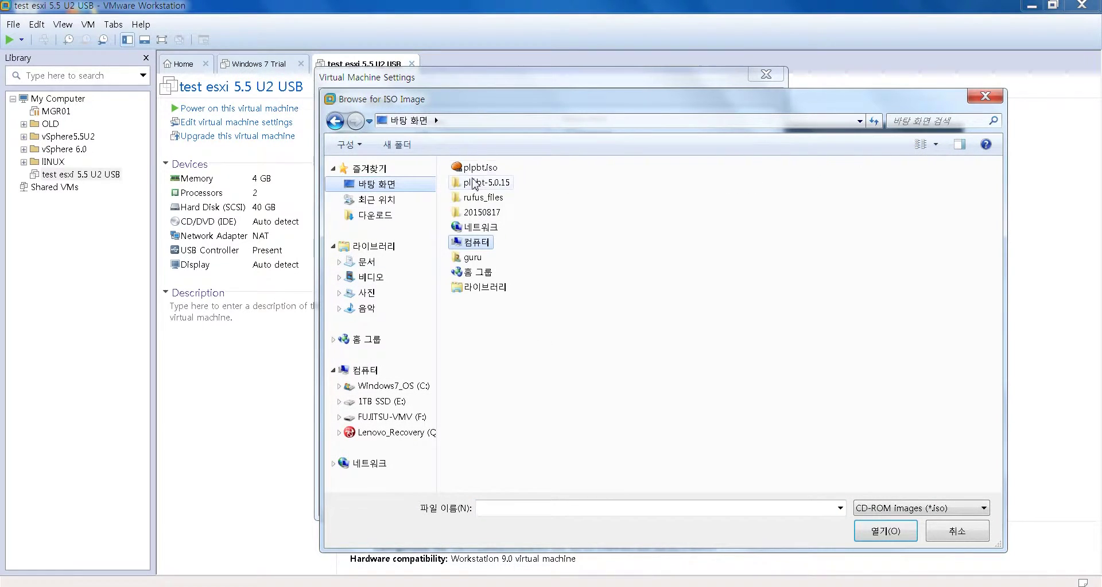
{"action": "left_click", "coordinate": [477, 172]}
{"action": "double_click", "coordinate": [476, 172]}
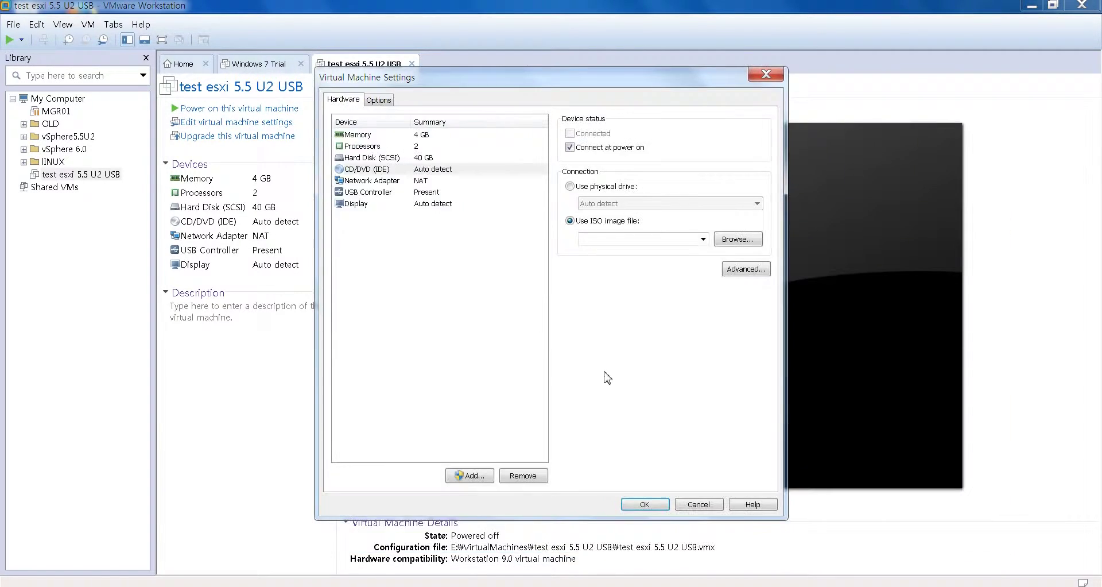
{"action": "left_click", "coordinate": [642, 505]}
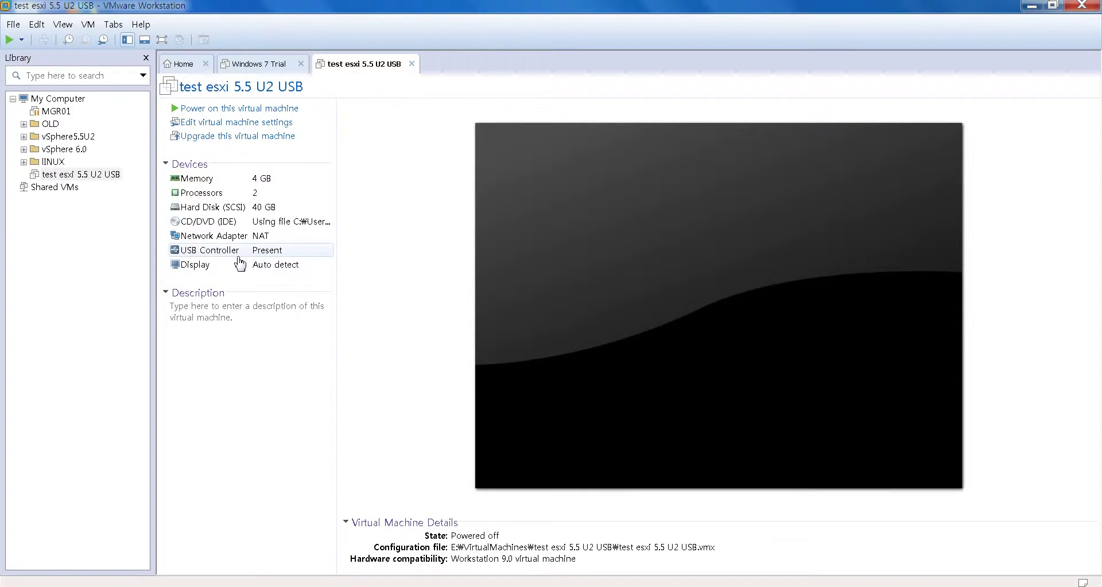
Minimize VMware Workstation and close Rufus.
{"action": "left_click", "coordinate": [1028, 8]}
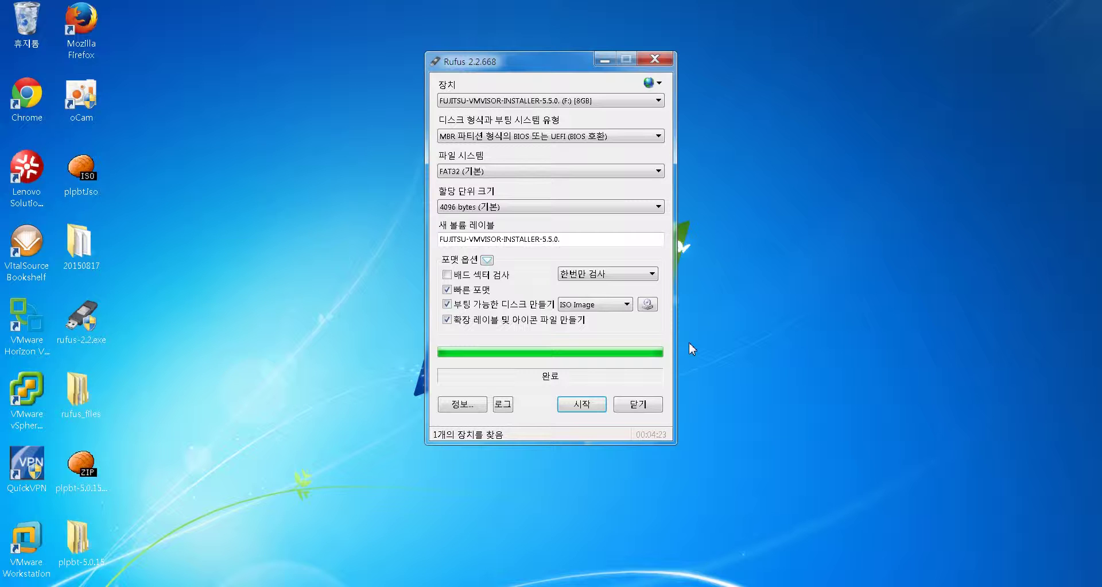
{"action": "left_click", "coordinate": [638, 404]}
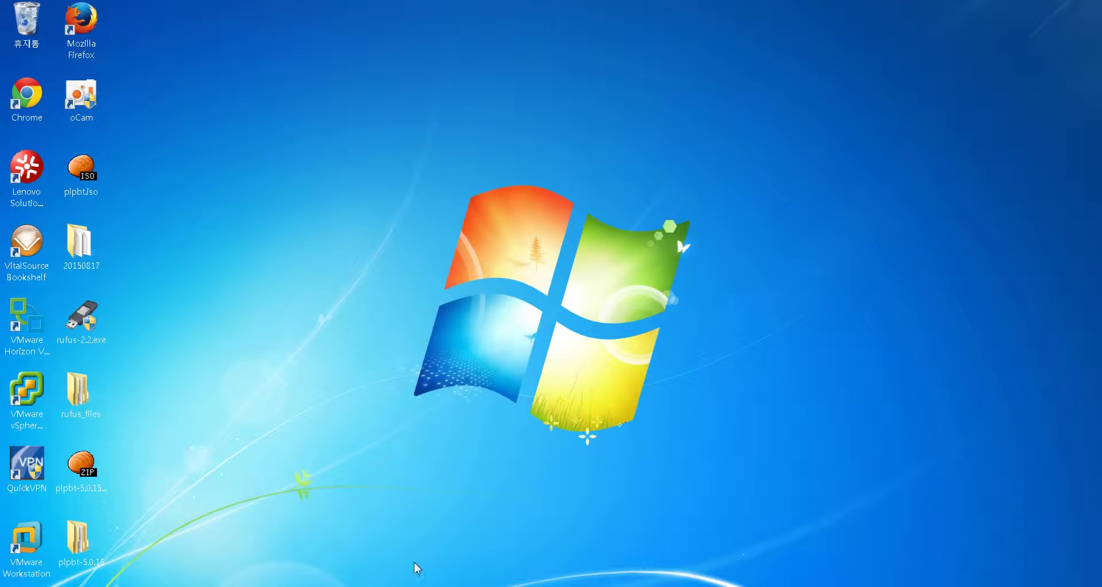
Switch back to VMware Workstation, power on the test esxi 5.5 U2 USB virtual machine, and dismiss its installation hint bar.
{"action": "mouse_move", "coordinate": [420, 581]}
{"action": "left_click", "coordinate": [550, 525]}
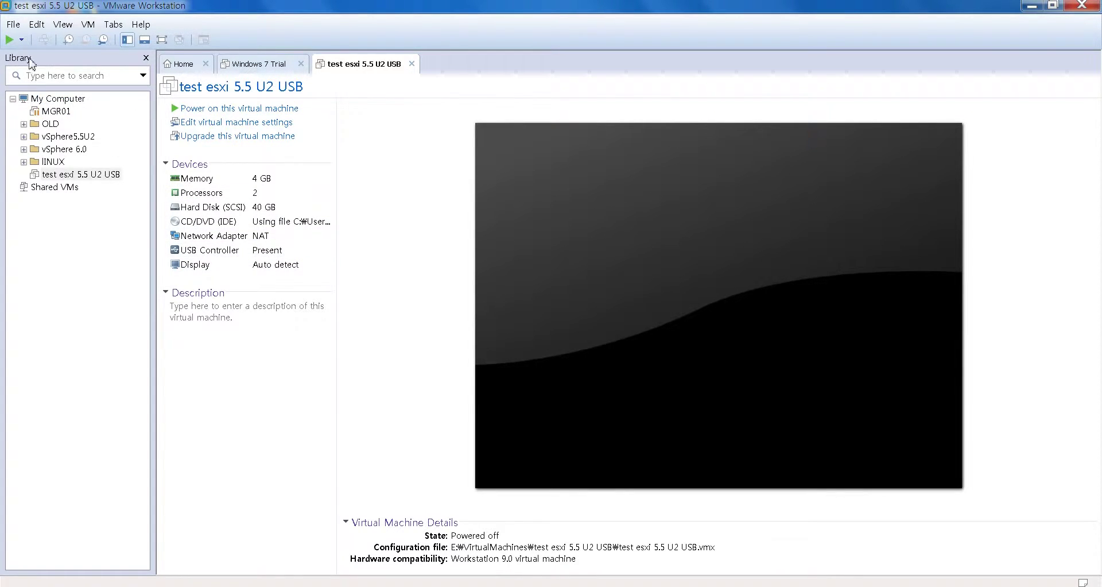
{"action": "left_click", "coordinate": [9, 39]}
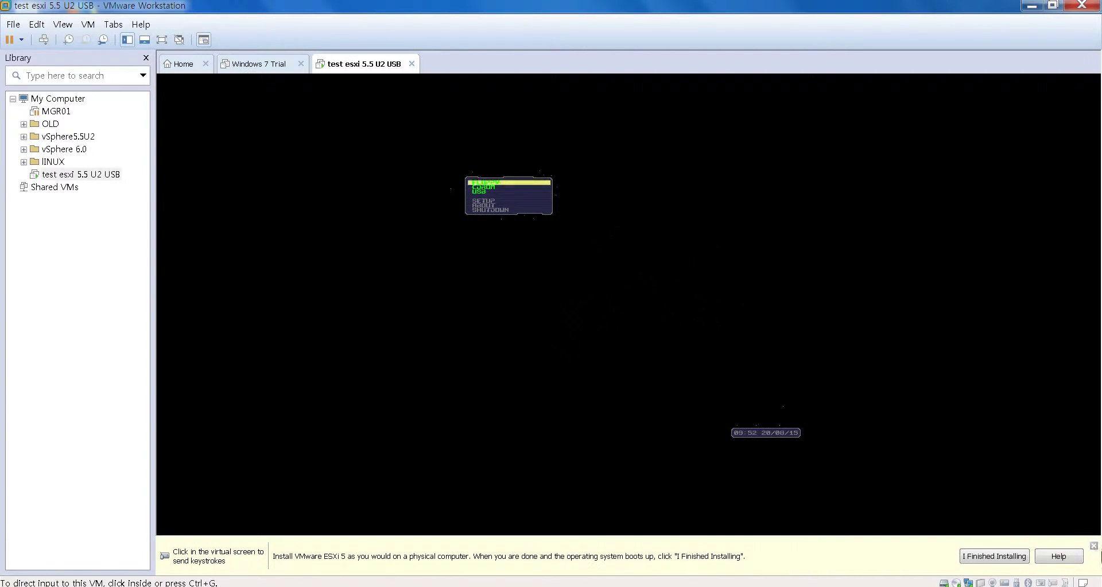
{"action": "left_click", "coordinate": [1094, 545]}
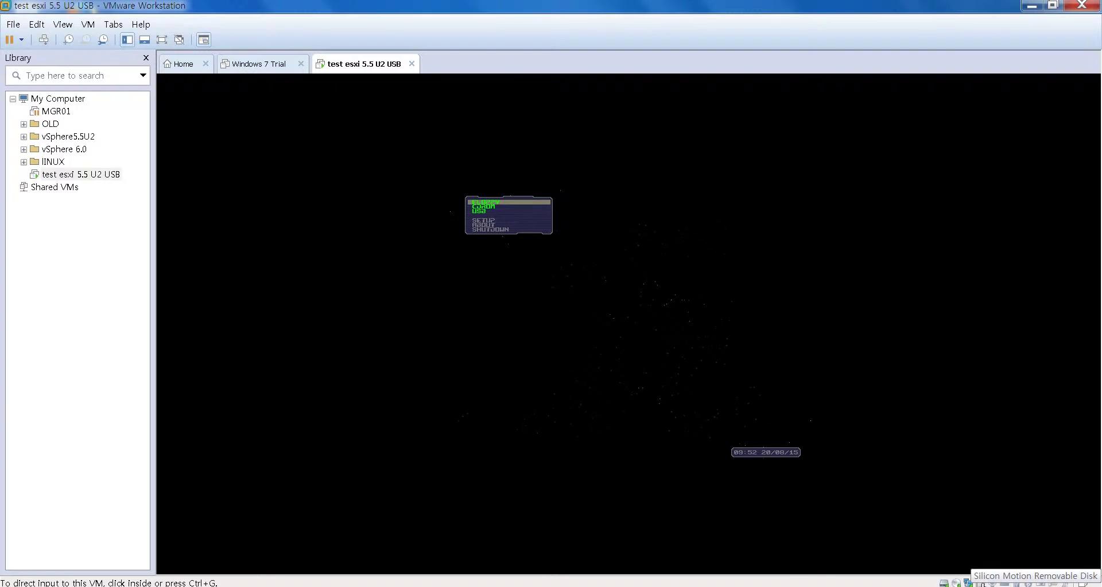
Connect the Silicon Motion Removable Disk to the virtual machine and boot from USB in the Plop boot menu.
{"action": "right_click", "coordinate": [1017, 582]}
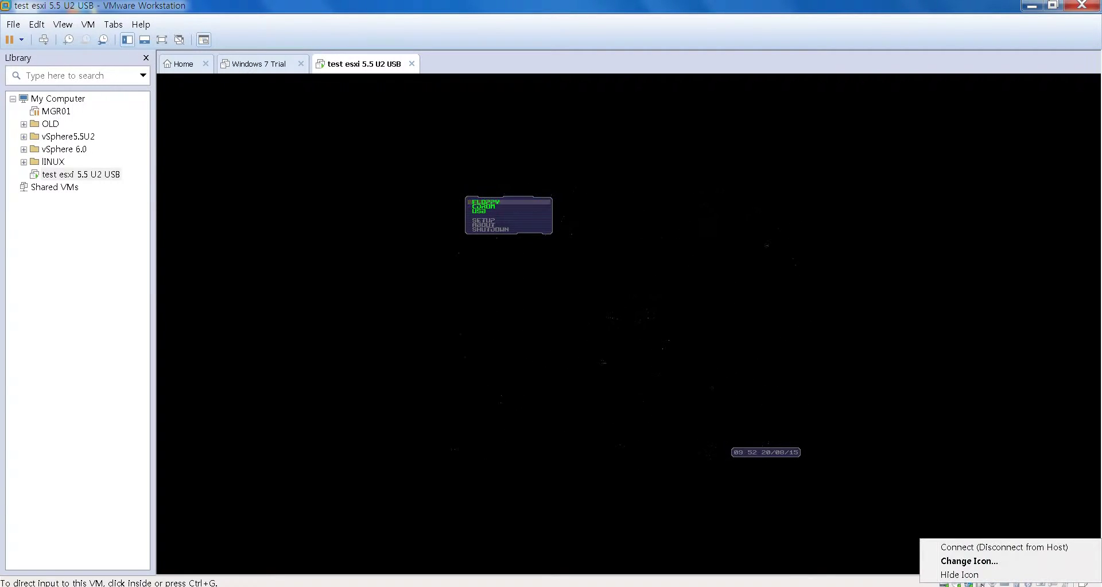
{"action": "left_click", "coordinate": [967, 549]}
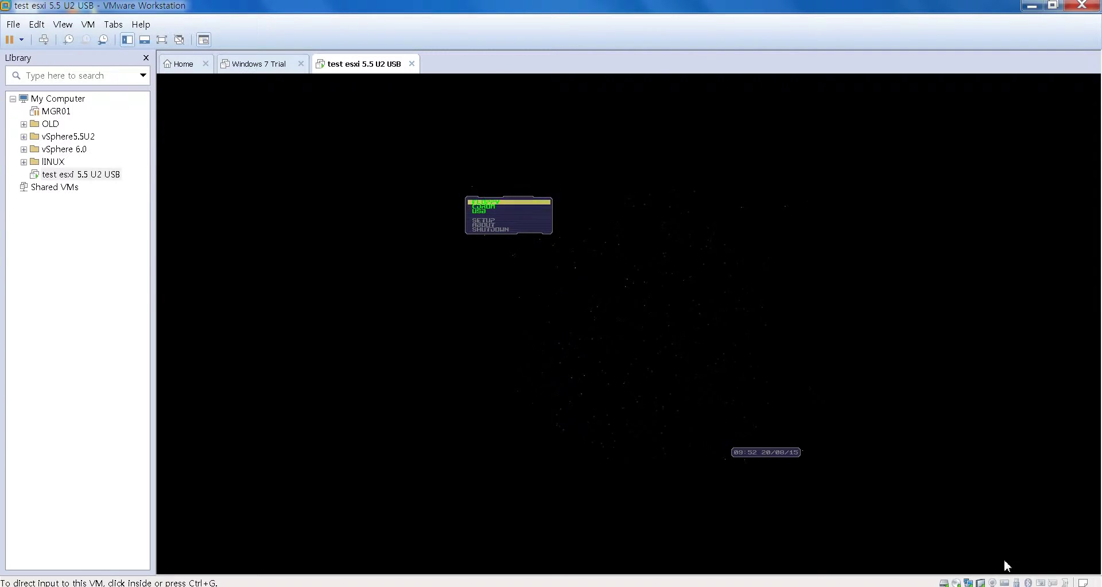
{"action": "left_click", "coordinate": [538, 310]}
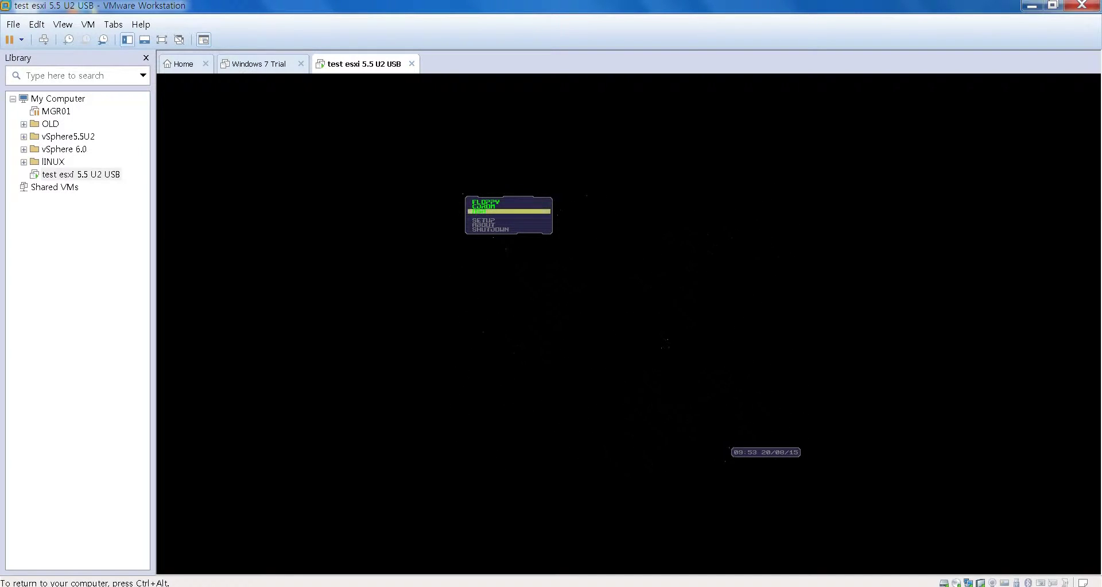
{"action": "key", "text": "Return"}
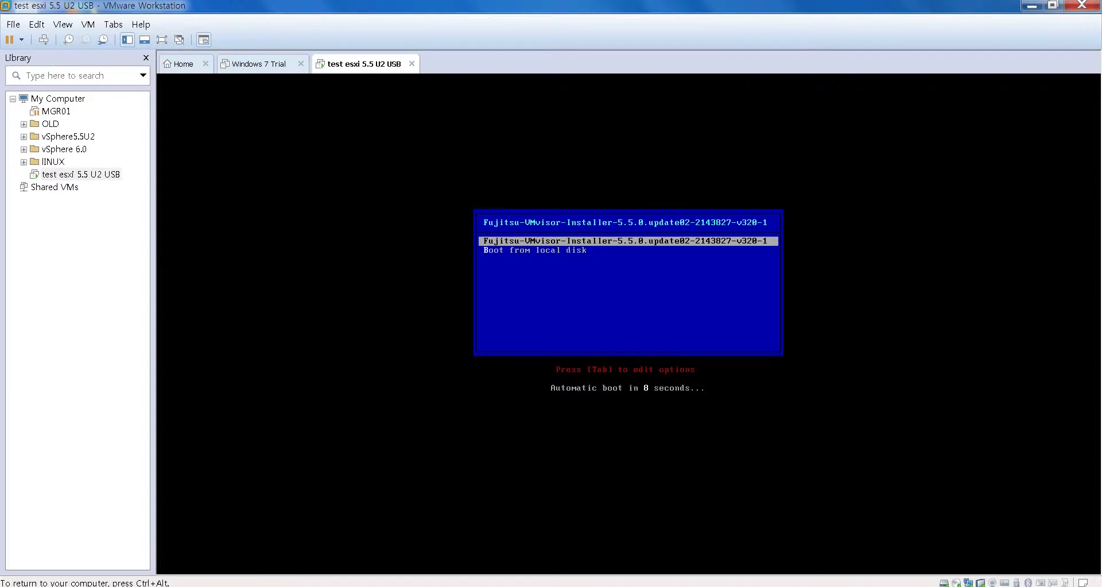